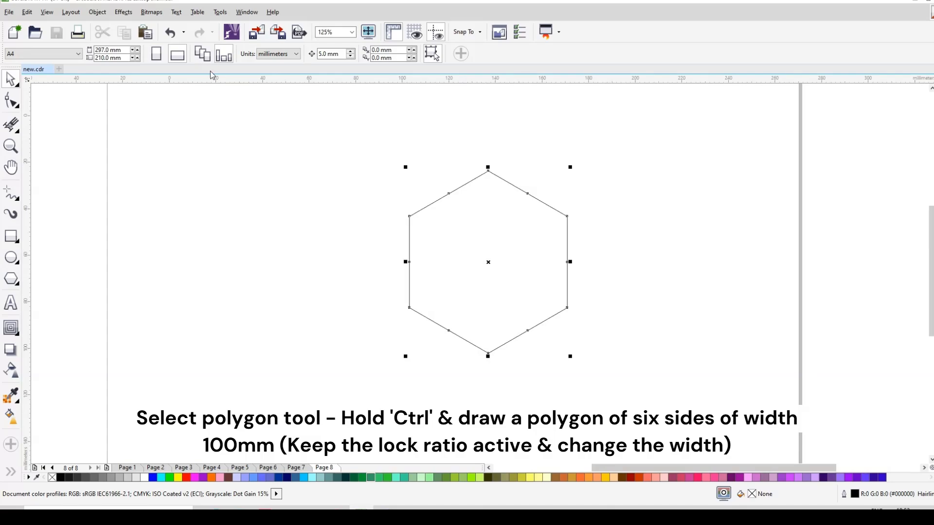
Set the hexagon's width to 100 mm, scaling it proportionally
click(128, 48)
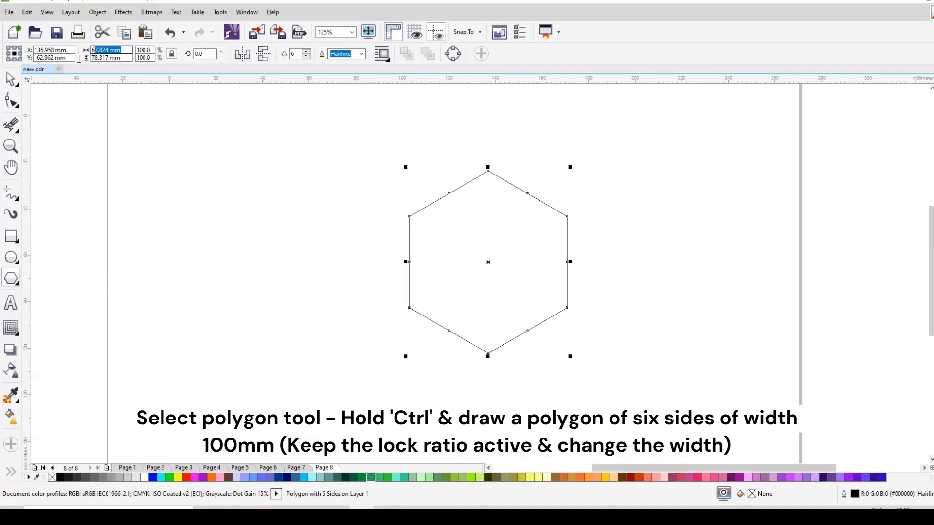
text(100)
key(Return)
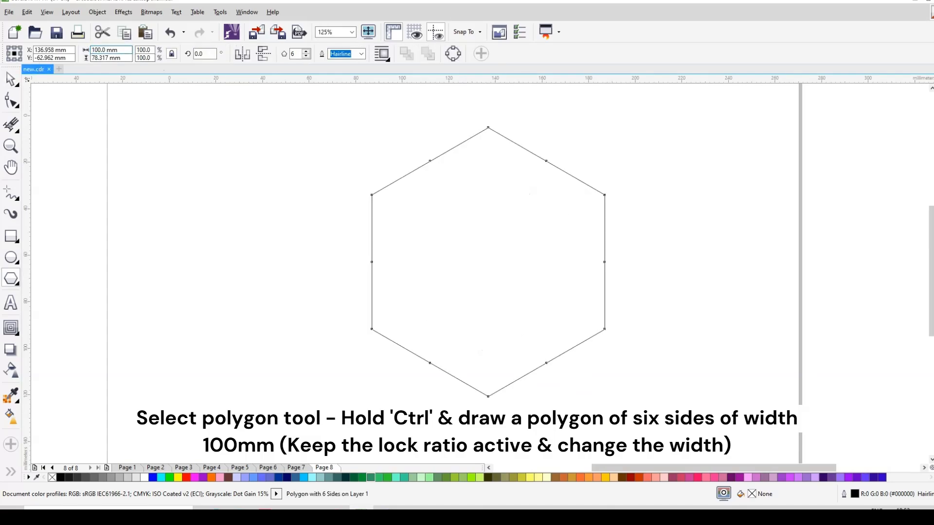
Delete the midpoint nodes on the hexagon's sides with the Shape tool
key(F10)
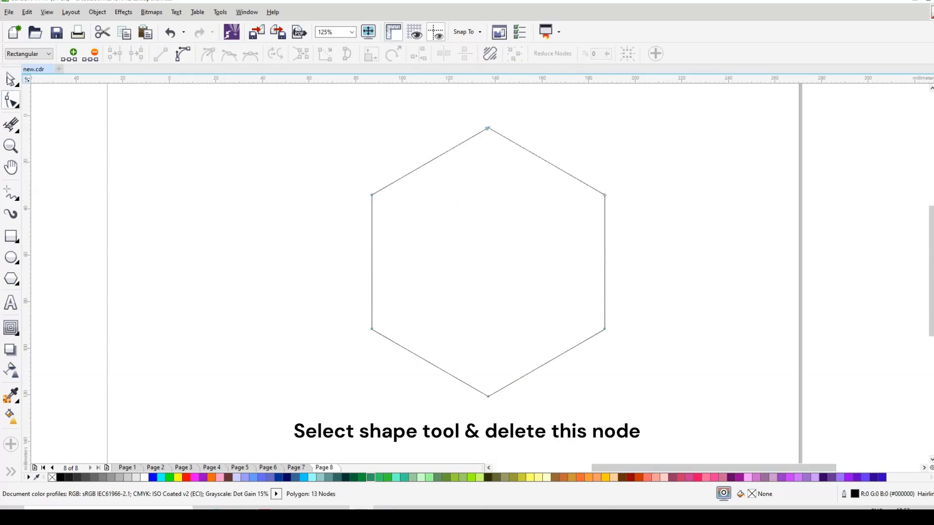
click(11, 79)
key(space)
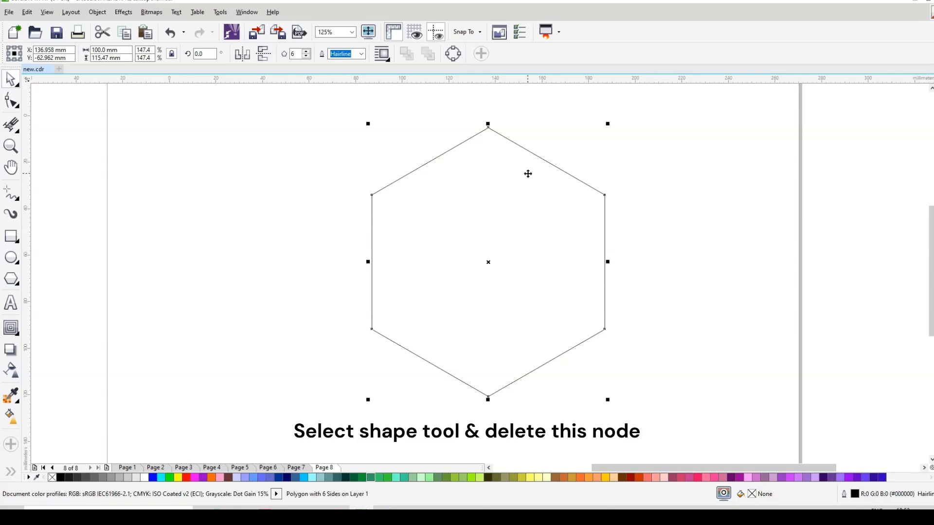
Draw a straight line about 95.5 mm long at 30° from the hexagon's centre outward through its upper-right corner
click(10, 194)
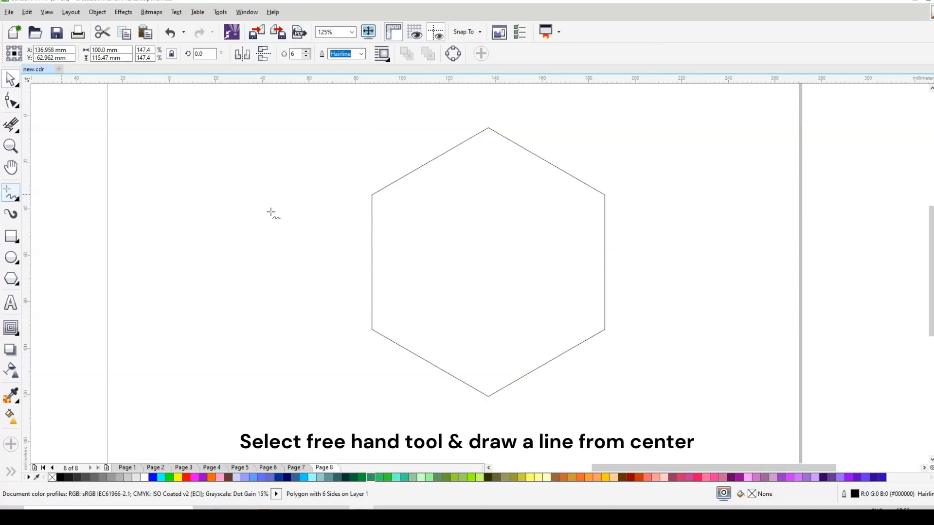
click(487, 262)
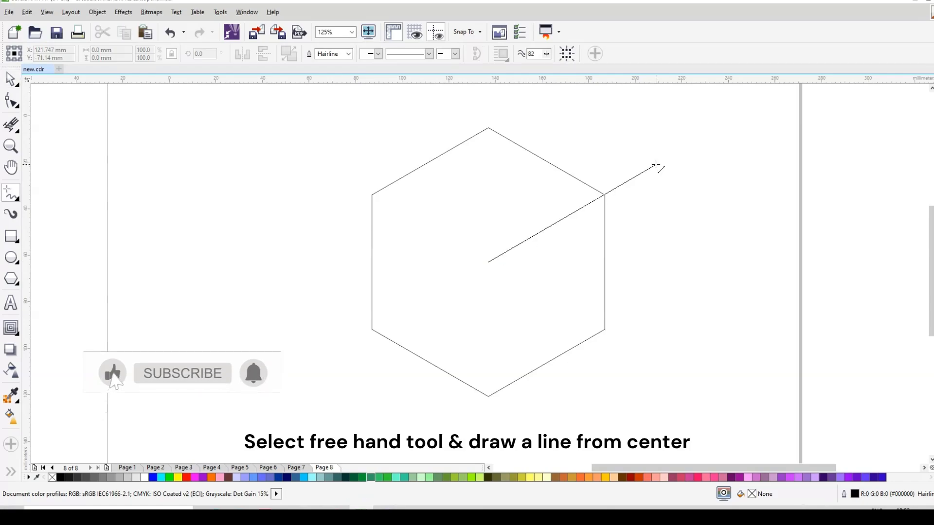
click(683, 152)
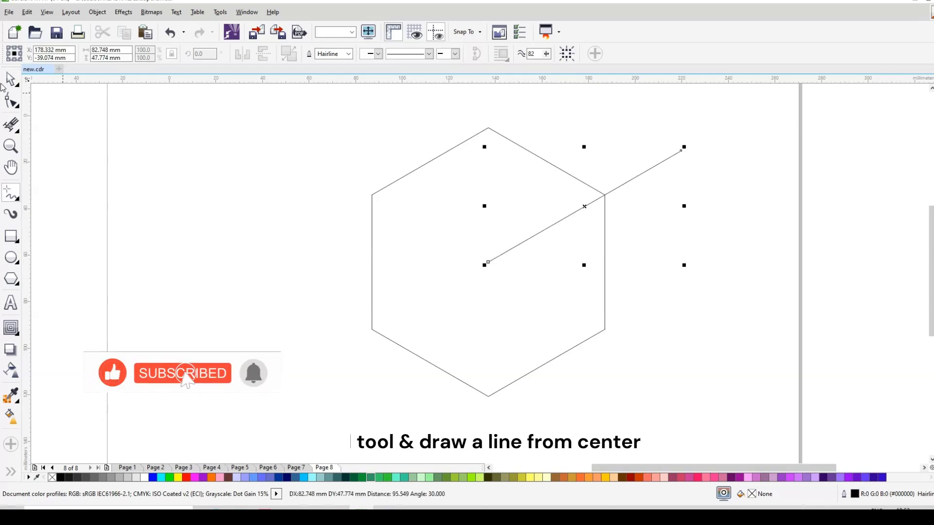
click(10, 80)
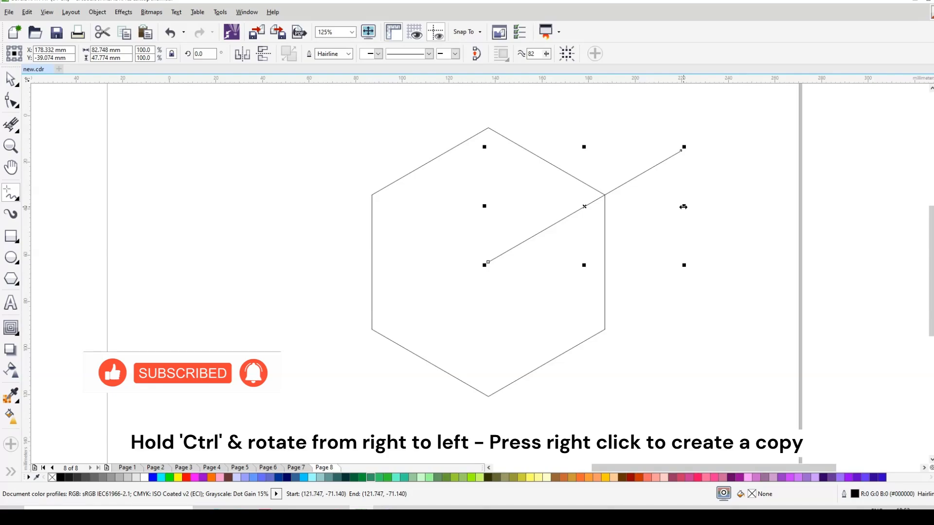
Create a horizontally mirrored copy of the slanted line so it runs from the centre through the hexagon's upper-left corner
drag(683, 206, 389, 225)
right_click(387, 222)
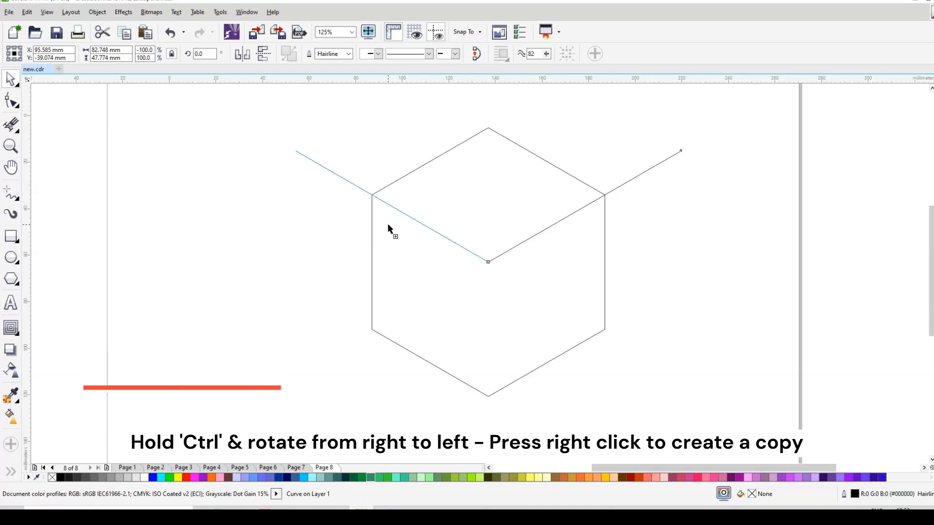
click(238, 176)
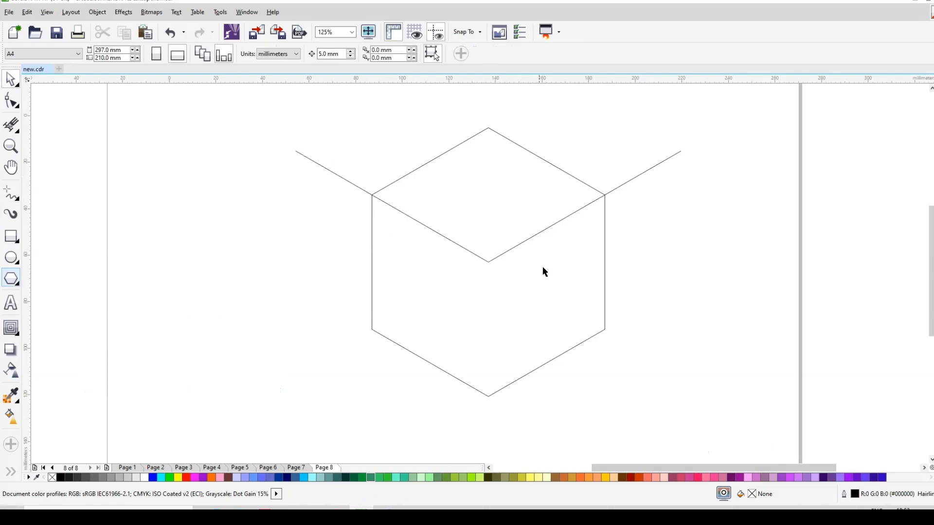
Make a scaled-down copy of the hexagon and set its width to 10 mm
click(562, 279)
drag(608, 123, 496, 261)
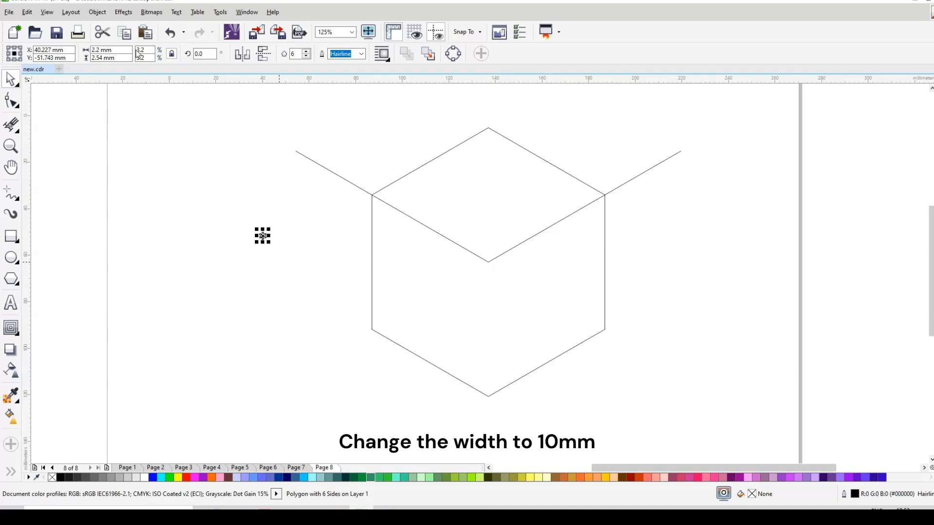
click(101, 49)
text(10)
key(Return)
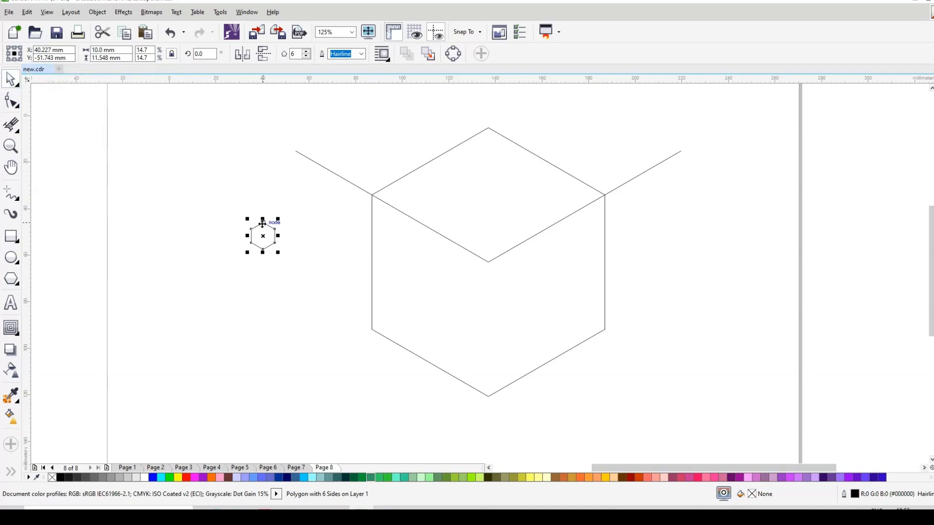
Move the small hexagon so its top node snaps to the large hexagon's upper-left corner
drag(263, 236, 386, 201)
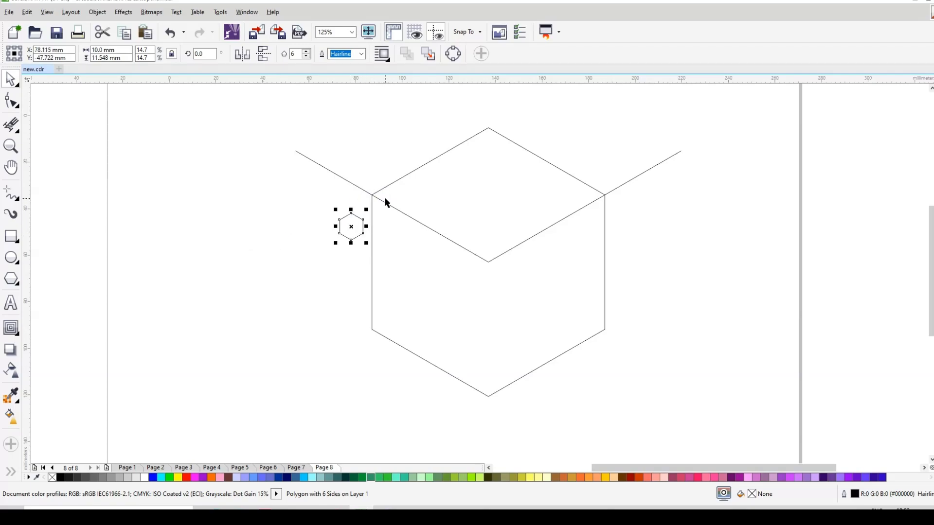
scroll(385, 200, up, 2)
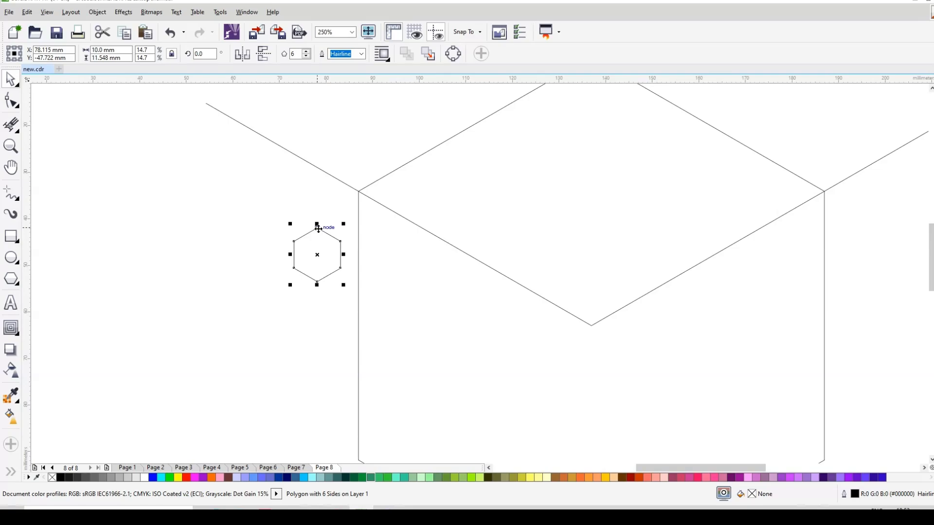
drag(318, 228, 359, 193)
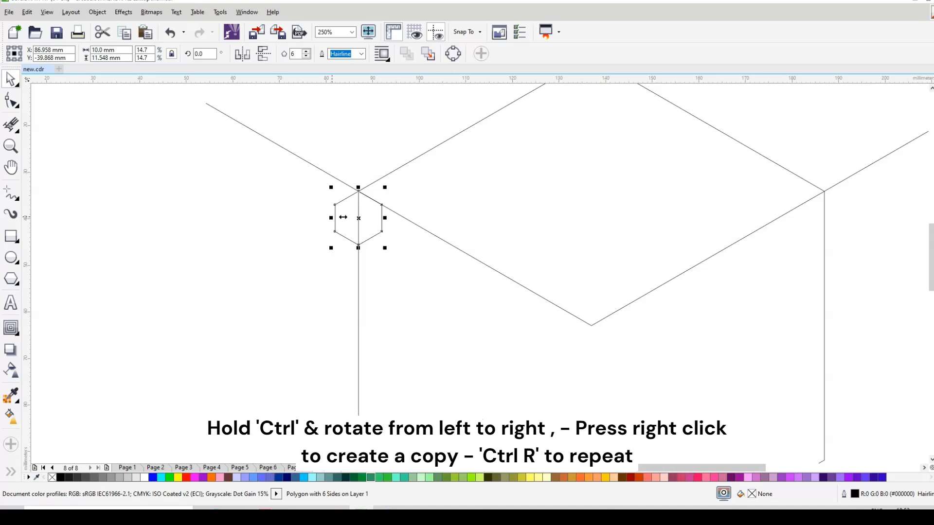
Mirror-copy the small hexagon sideways and repeat to form a row of eleven reaching the large hexagon's upper-right corner
drag(343, 217, 408, 218)
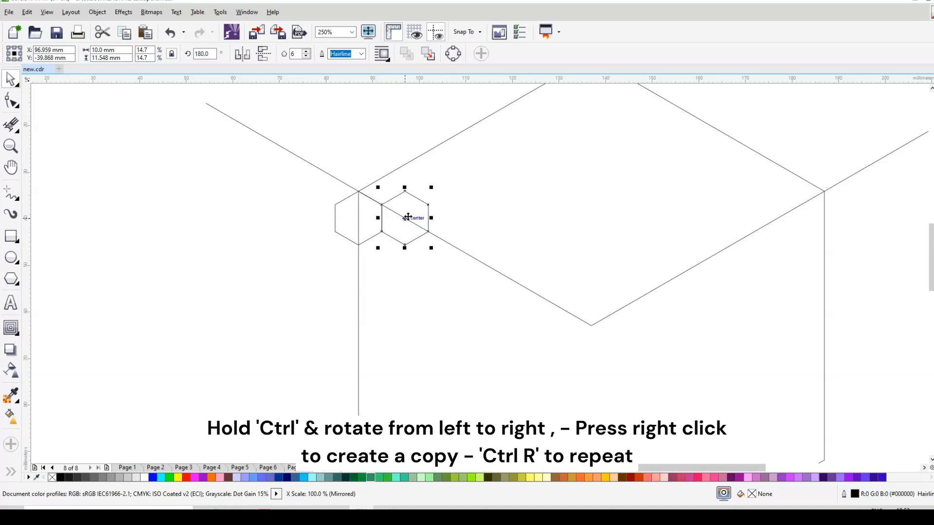
key(ctrl+r)
key(ctrl+r)
key(ctrl+r)
key(ctrl+r)
key(ctrl+r)
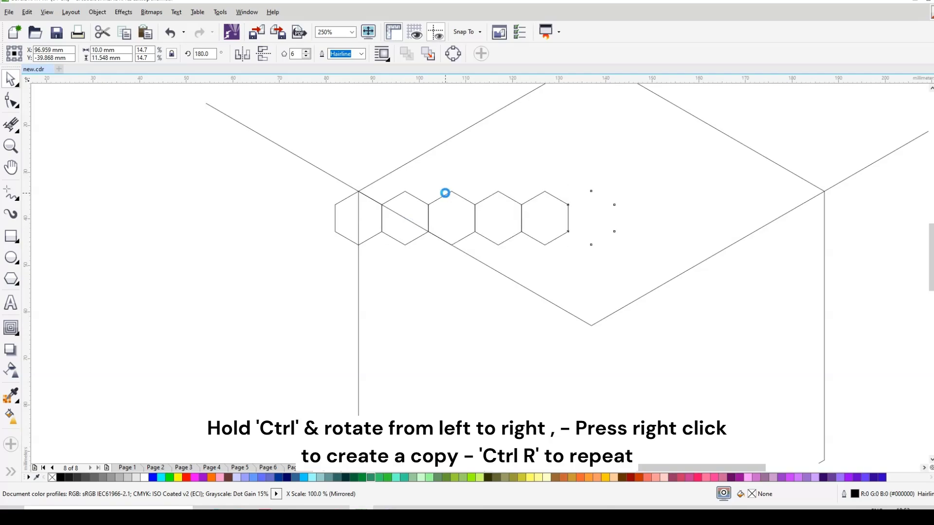
key(ctrl+r)
key(ctrl+r)
key(ctrl+r)
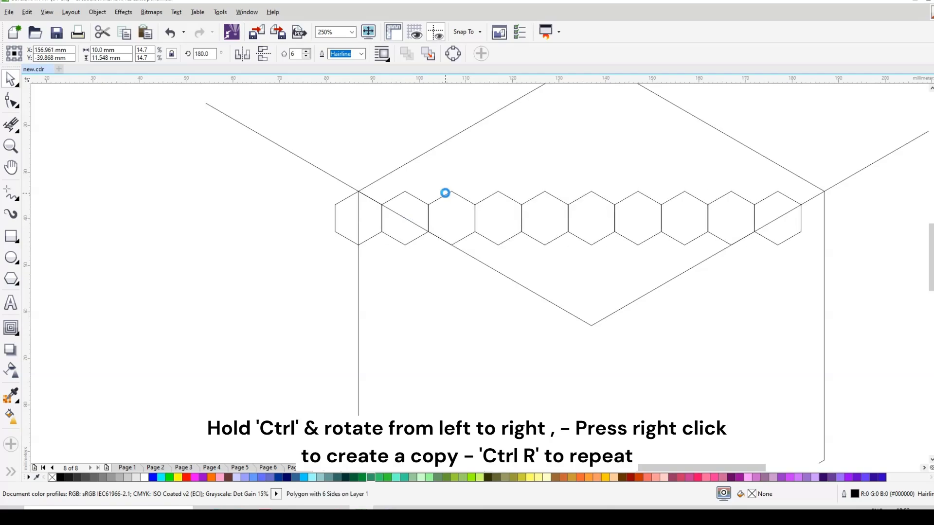
key(ctrl+r)
click(190, 176)
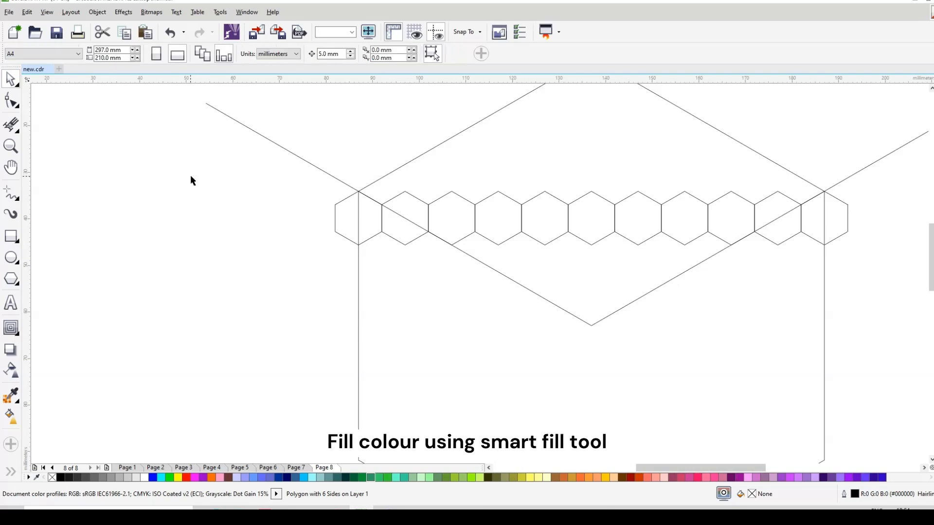
Fill the large hexagon's area above the row of small hexagons with red using Smart Fill
click(11, 473)
click(32, 469)
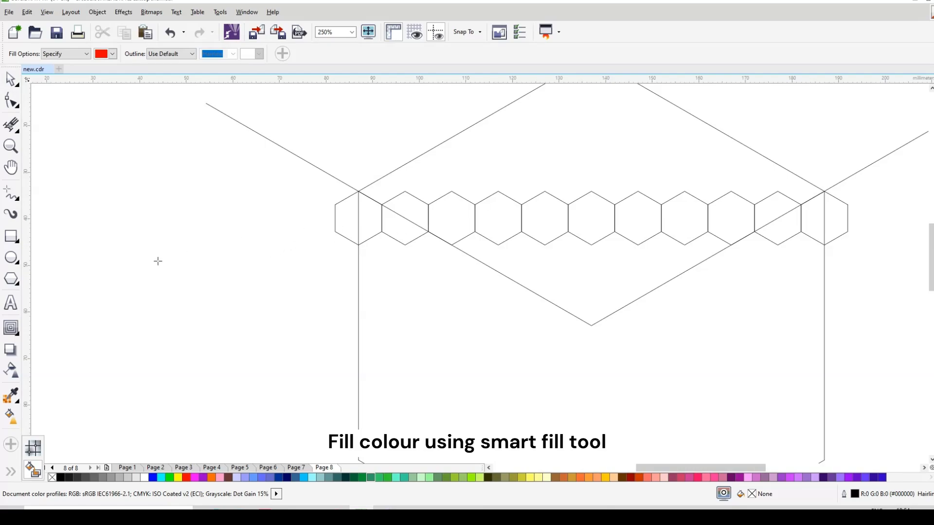
key(space)
scroll(209, 259, down, 2)
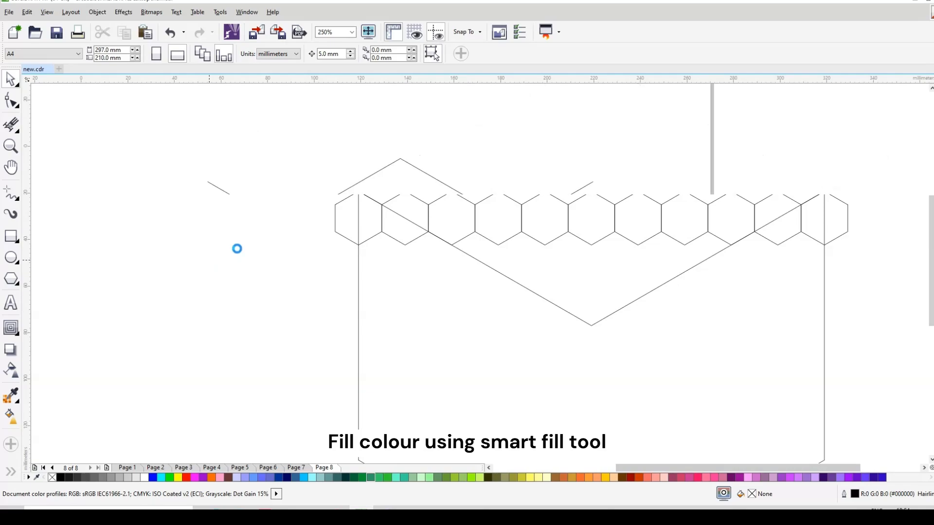
key(space)
click(366, 212)
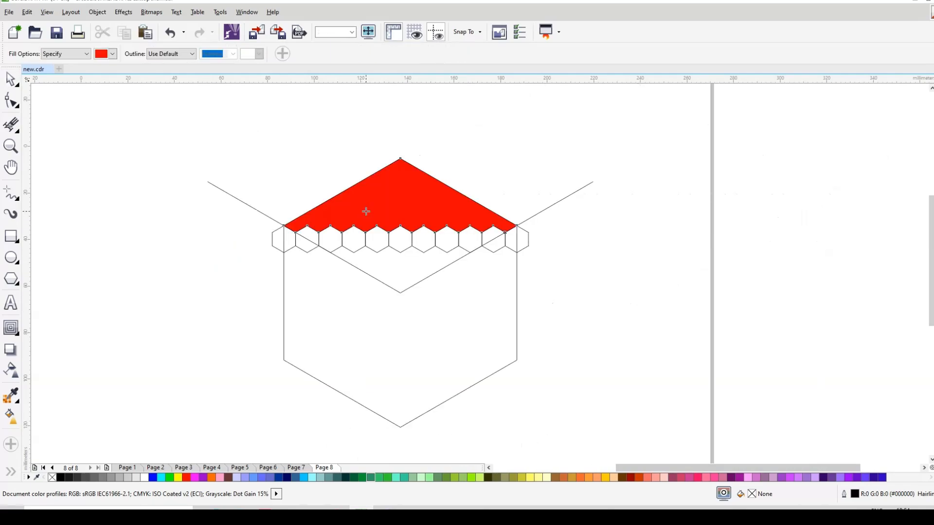
Delete the row of eleven small hexagons below the red shape
click(11, 79)
scroll(276, 235, up, 2)
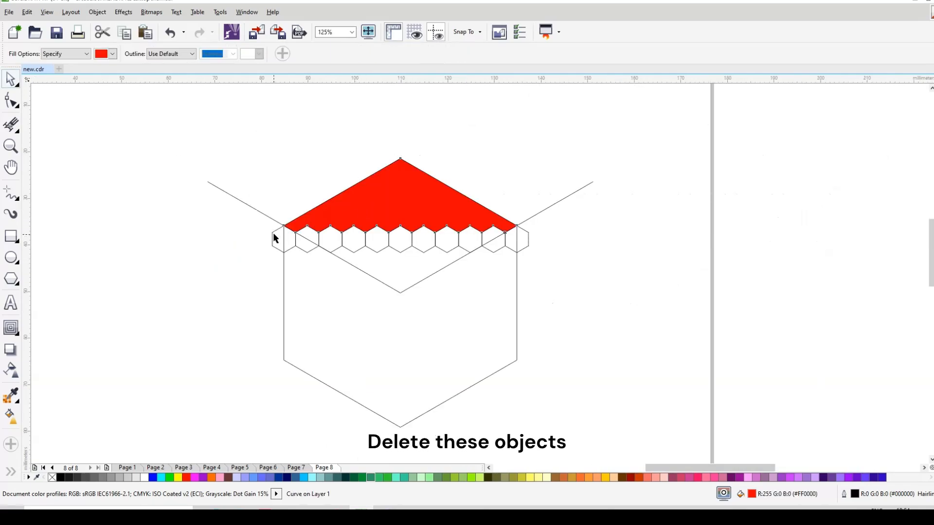
drag(219, 204, 798, 304)
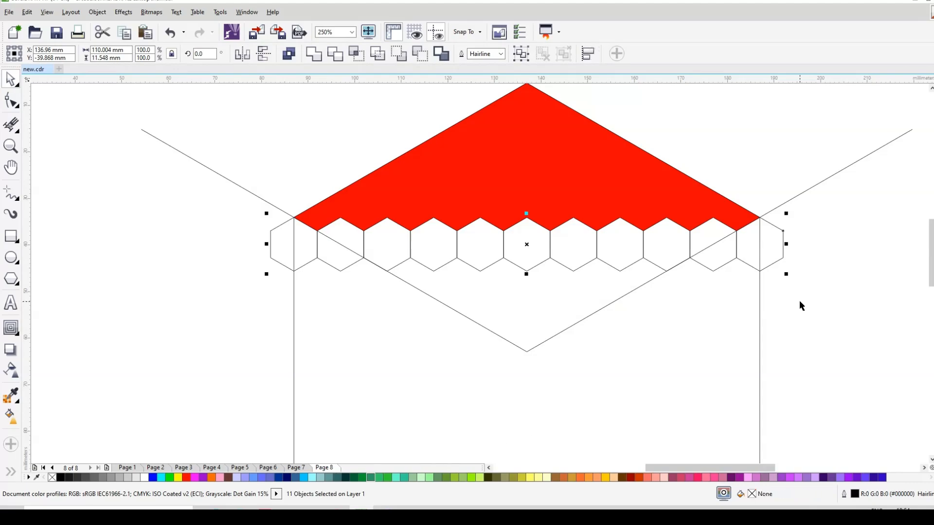
key(Delete)
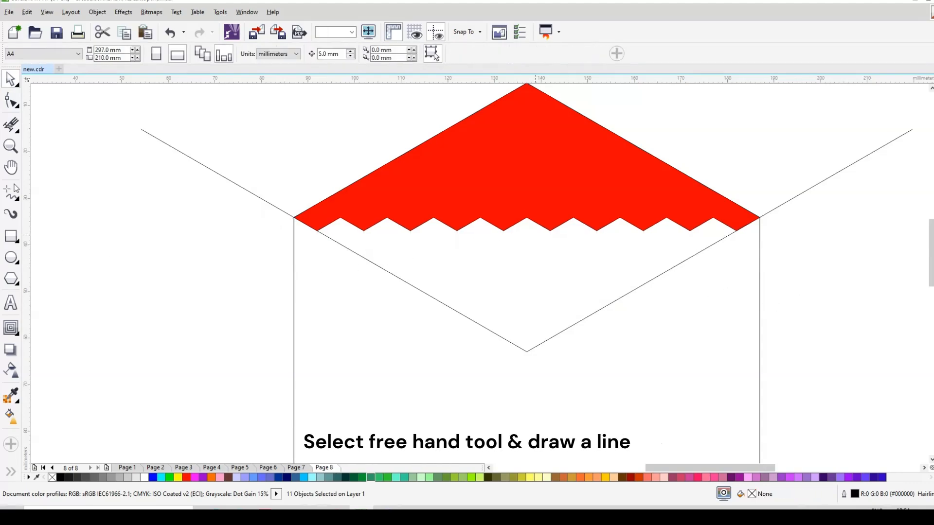
Draw a vertical freehand-tool line about 37 mm long downward from the first peak of the red shape's zigzag edge
click(11, 192)
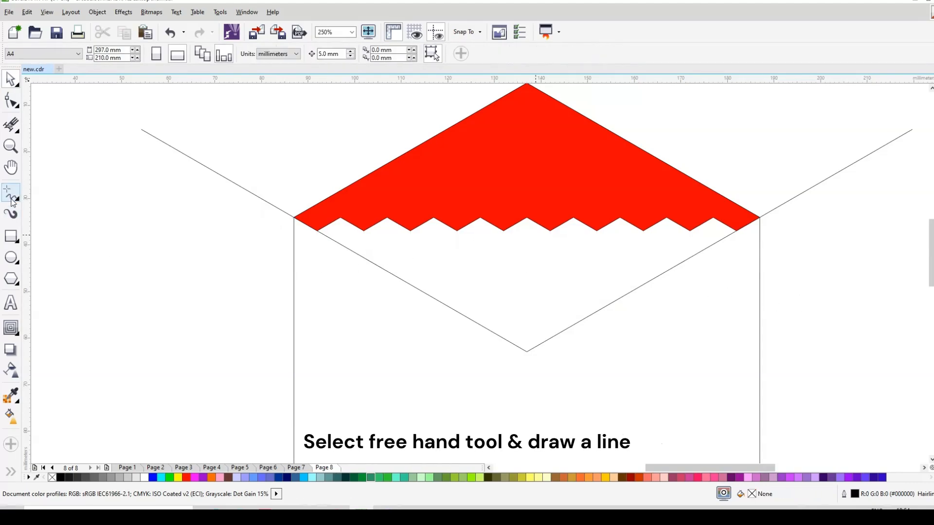
click(340, 218)
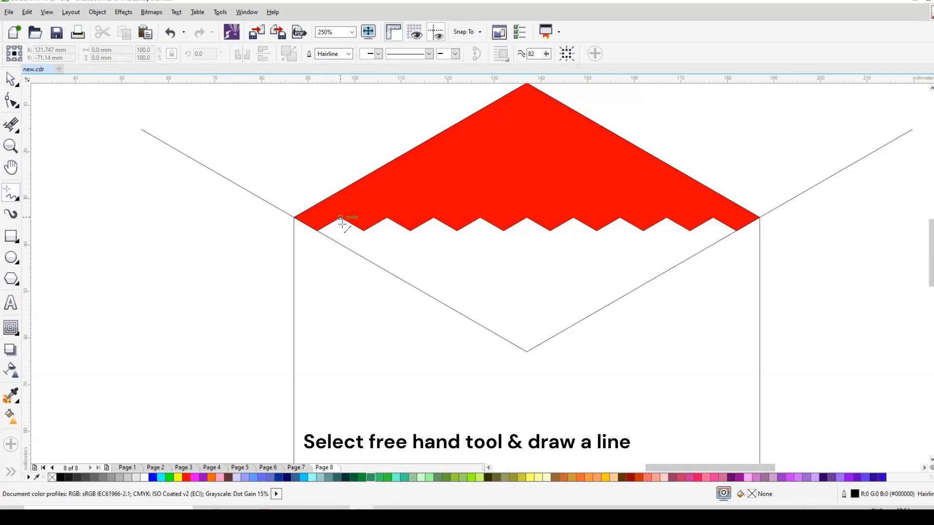
click(340, 334)
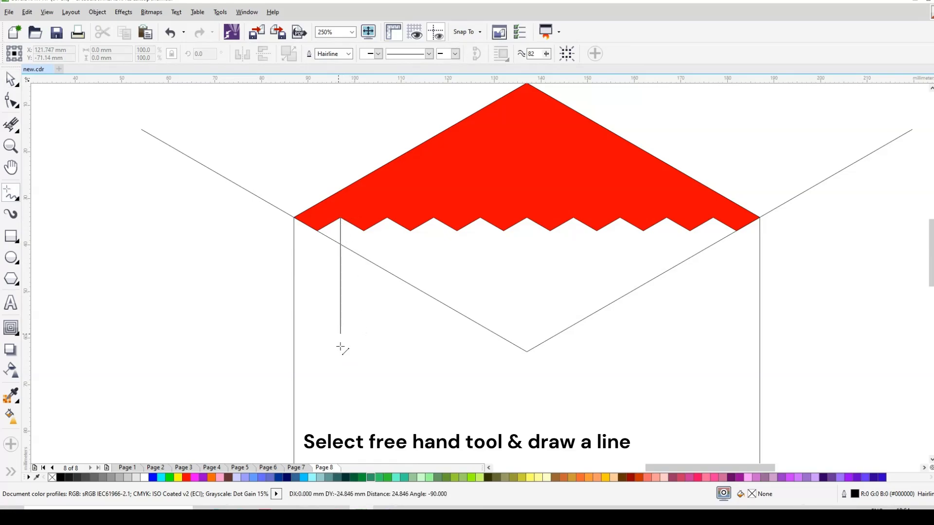
click(340, 393)
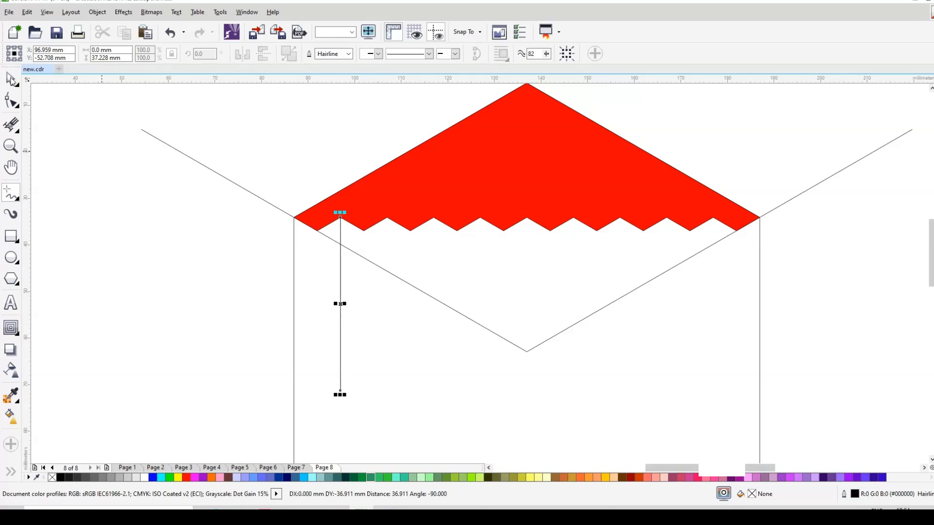
Copy the vertical line onto the next zigzag peak and repeat until all nine peaks have a line
key(space)
drag(341, 218, 389, 218)
right_click(389, 218)
key(ctrl+r)
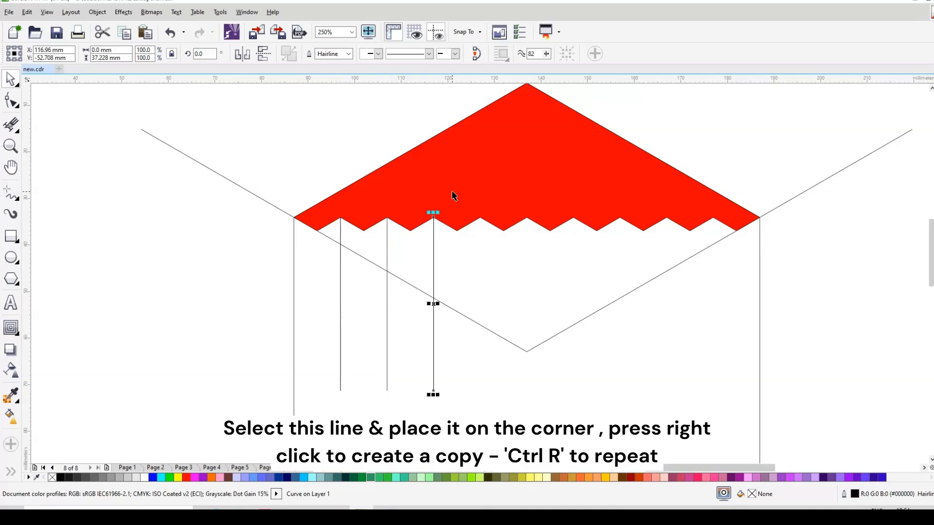
key(ctrl+r)
key(ctrl+r)
key(ctrl+r)
key(ctrl+r)
key(ctrl+r)
key(ctrl+r)
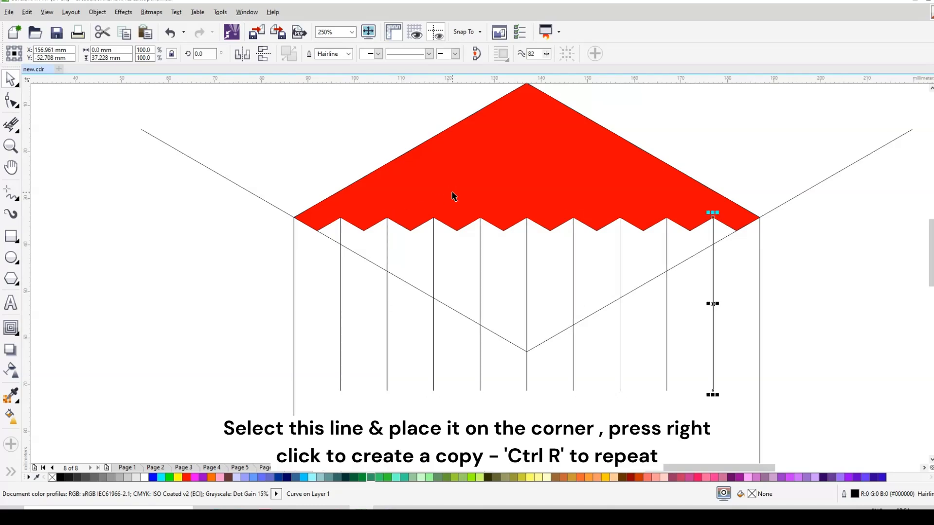
Copy all nine vertical lines together, snapping the first line's top node to the adjacent lower zigzag corner
drag(296, 197, 729, 427)
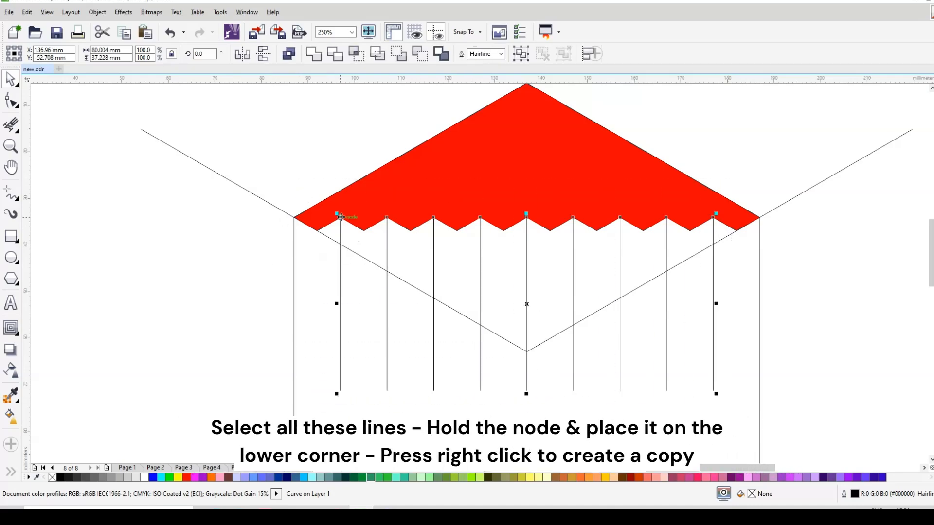
drag(341, 217, 364, 230)
right_click(364, 231)
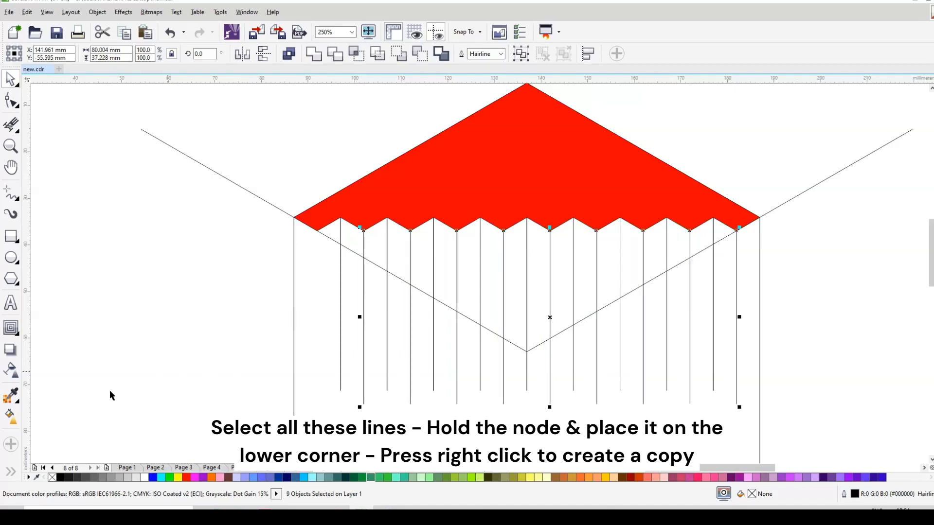
Smart Fill every strip between the vertical lines, zigzag edge and V-shaped diagonals with red to complete the top face
click(11, 473)
click(34, 470)
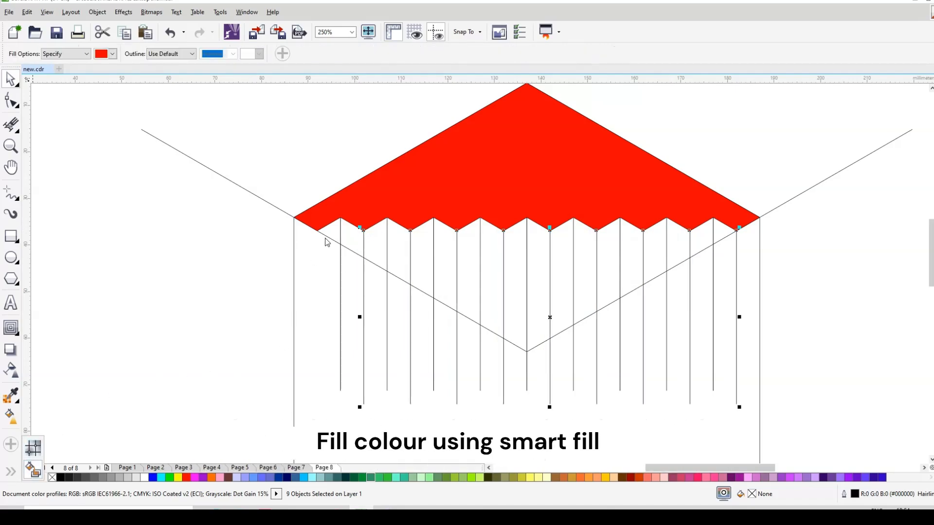
click(331, 233)
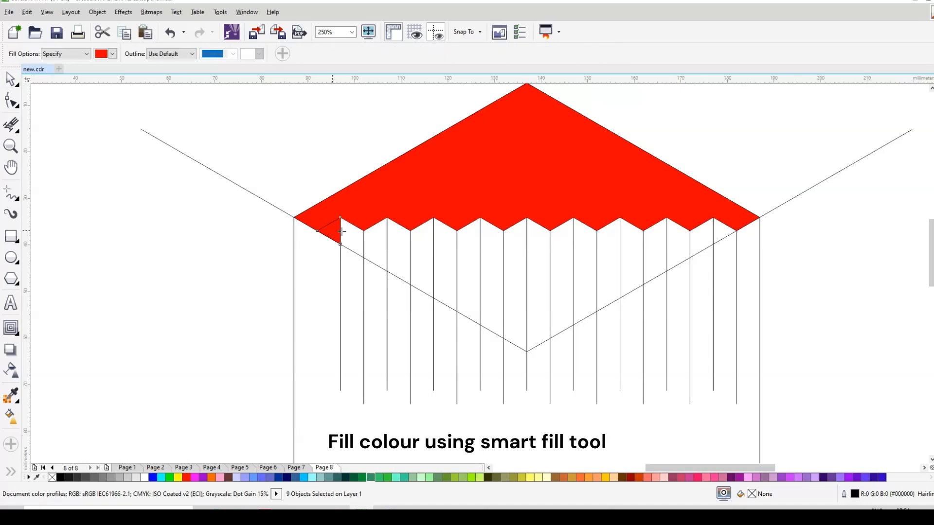
click(352, 237)
click(394, 239)
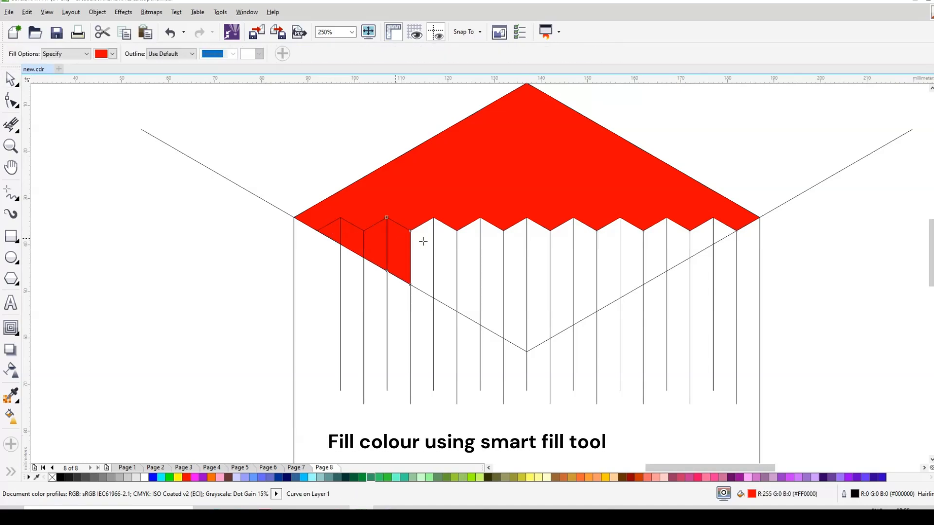
click(445, 242)
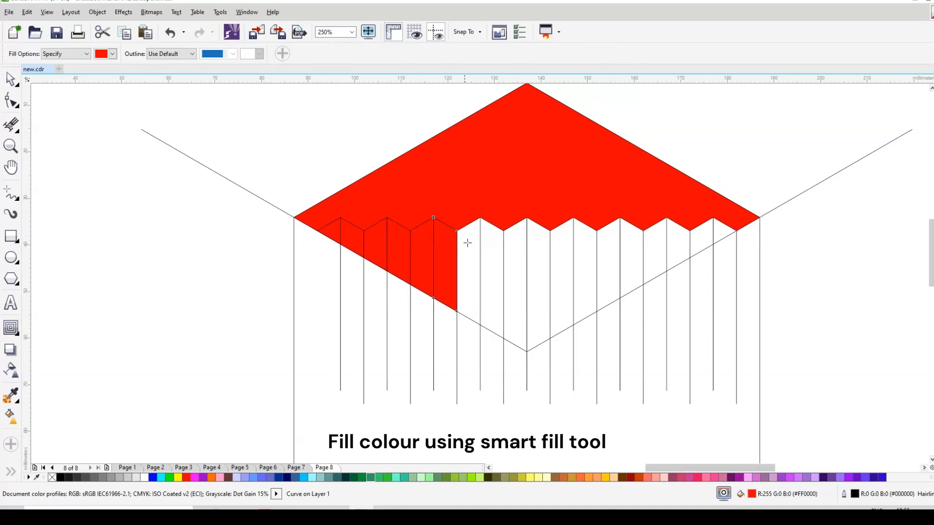
click(497, 242)
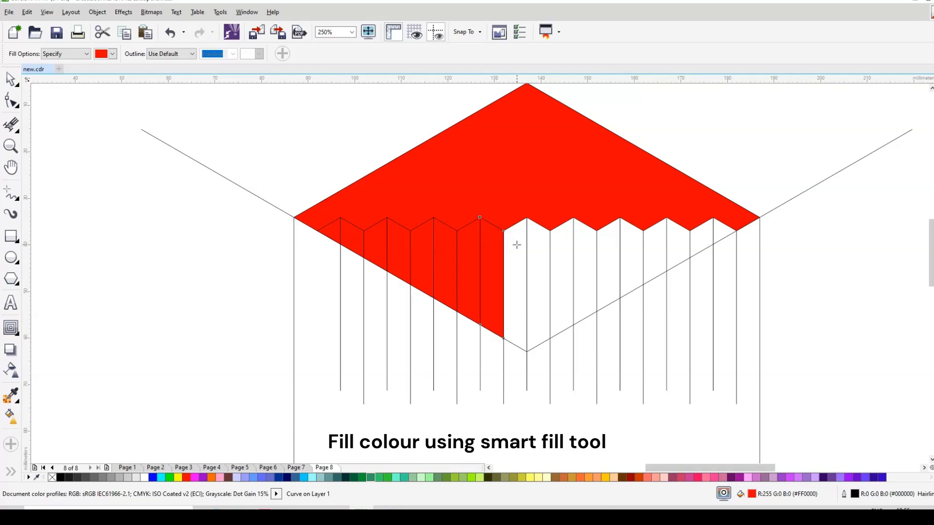
click(518, 245)
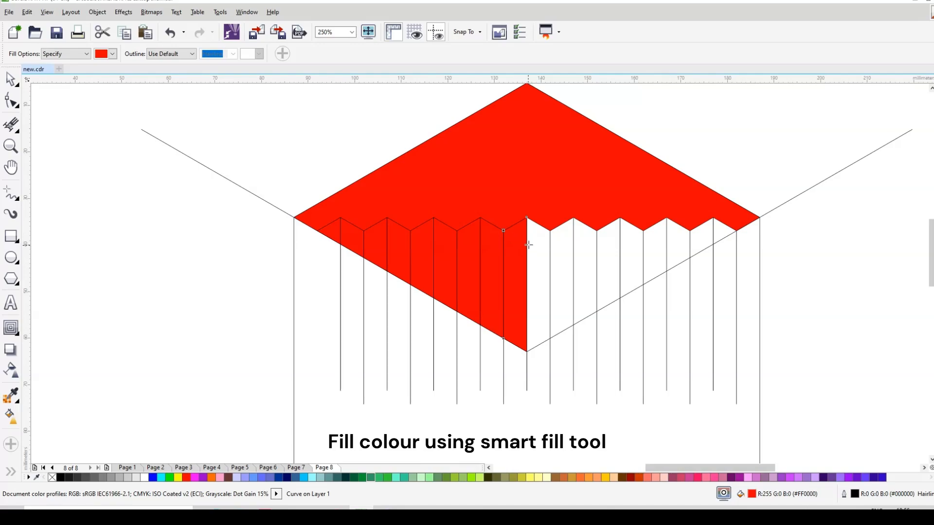
click(543, 251)
click(568, 252)
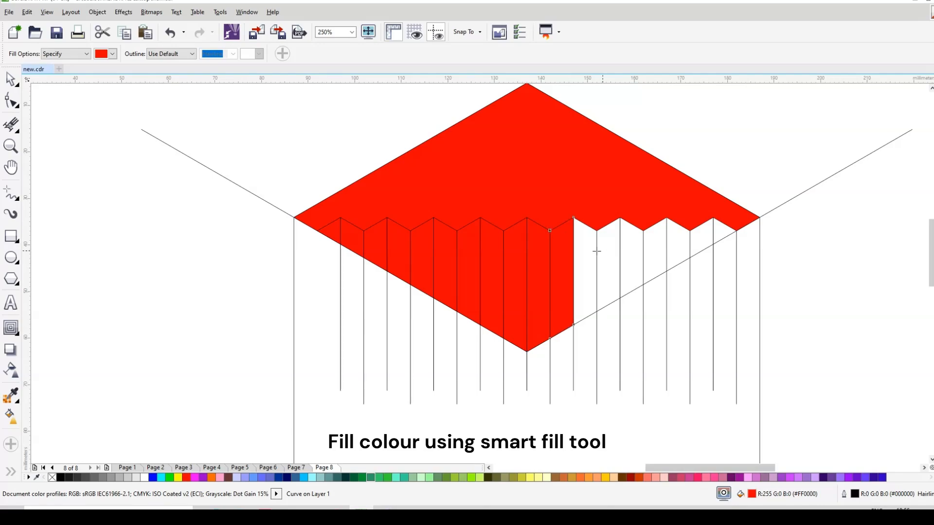
click(608, 248)
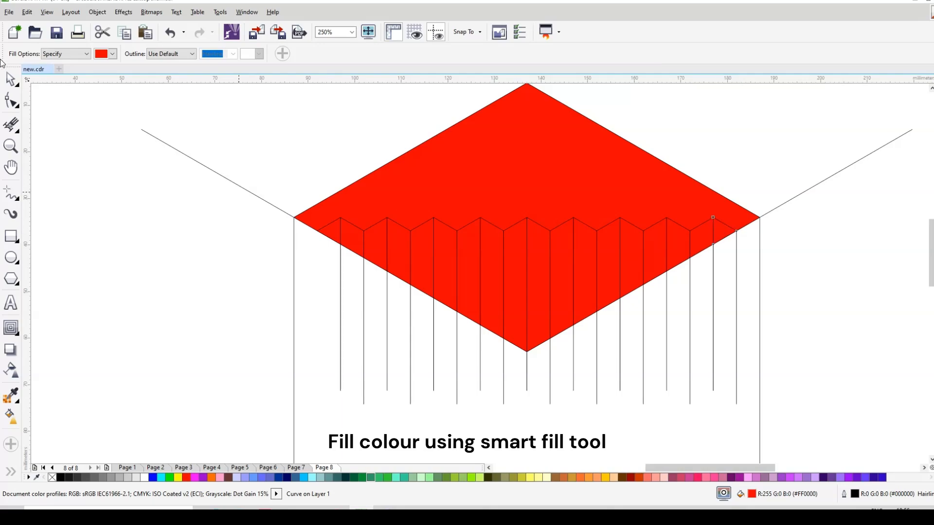
Group the eighteen red strips below the zigzag edge into one object
click(11, 78)
scroll(237, 114, down, 2)
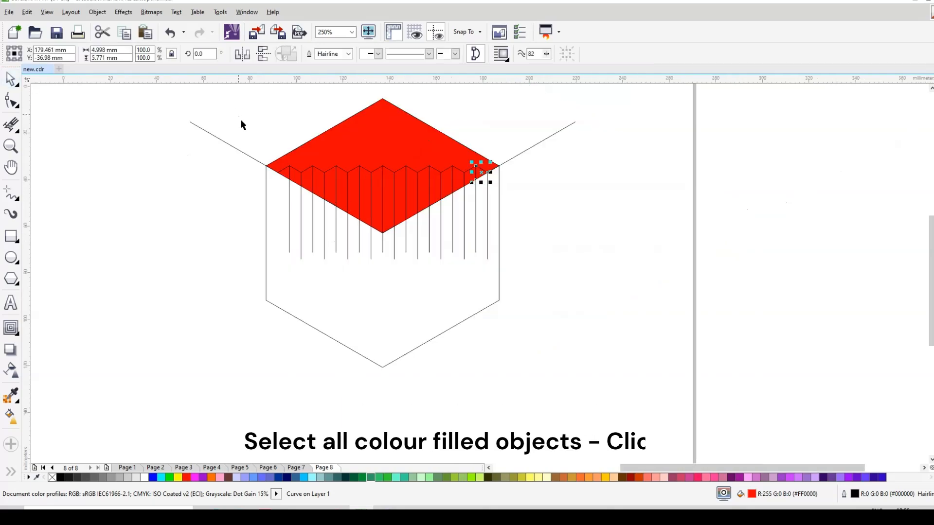
drag(268, 136, 500, 233)
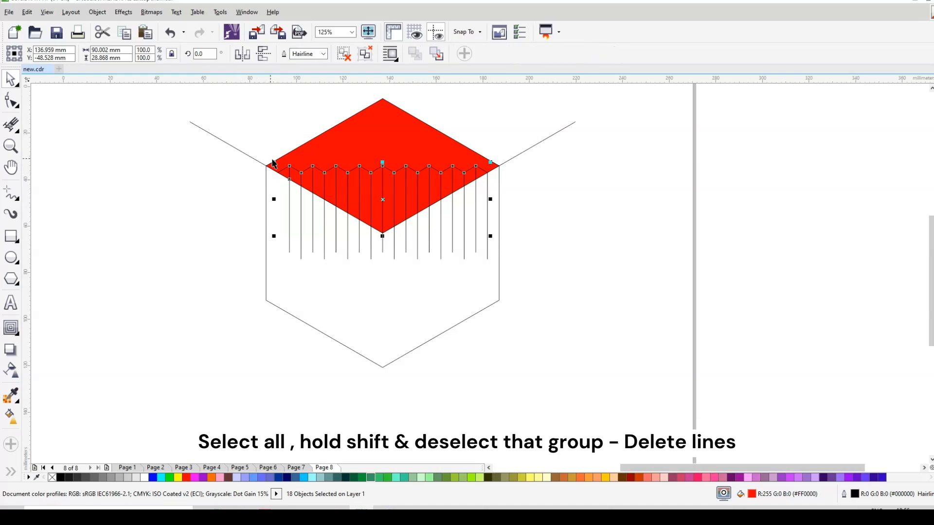
key(ctrl+g)
Select the vertical construction lines without the red strip group, move them aside and delete them
drag(260, 141, 508, 278)
key(ctrl+a)
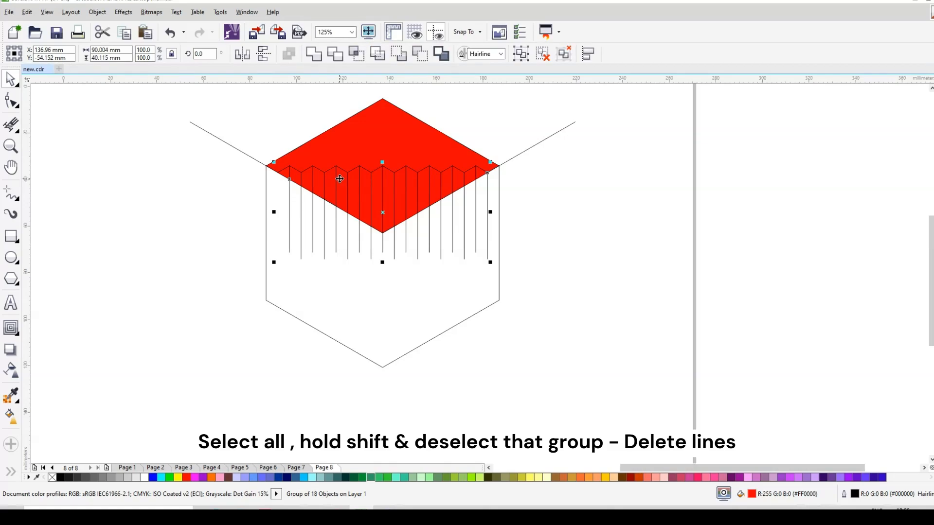
shift+click(342, 182)
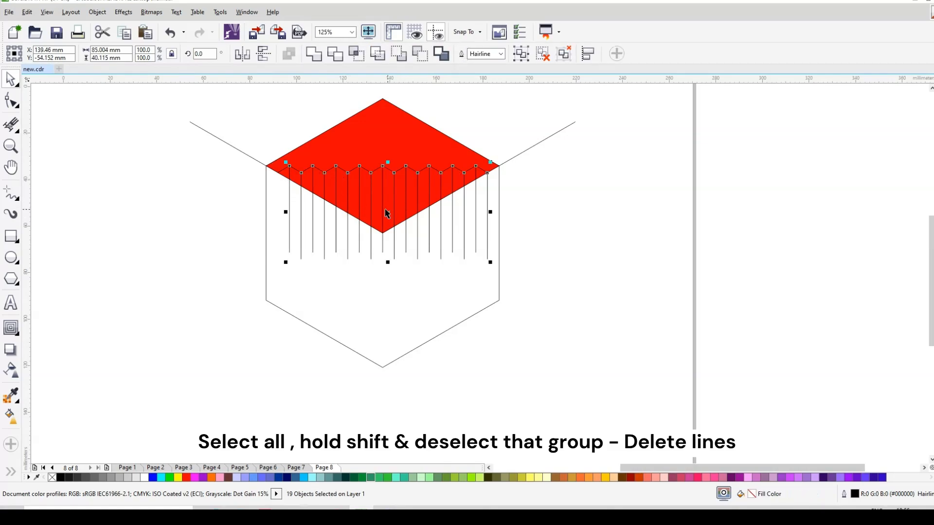
drag(387, 214, 596, 221)
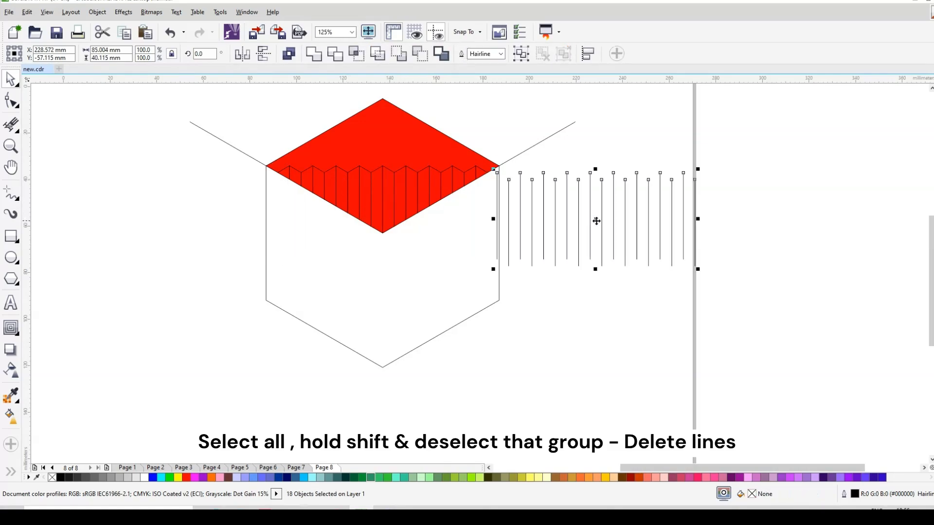
key(Delete)
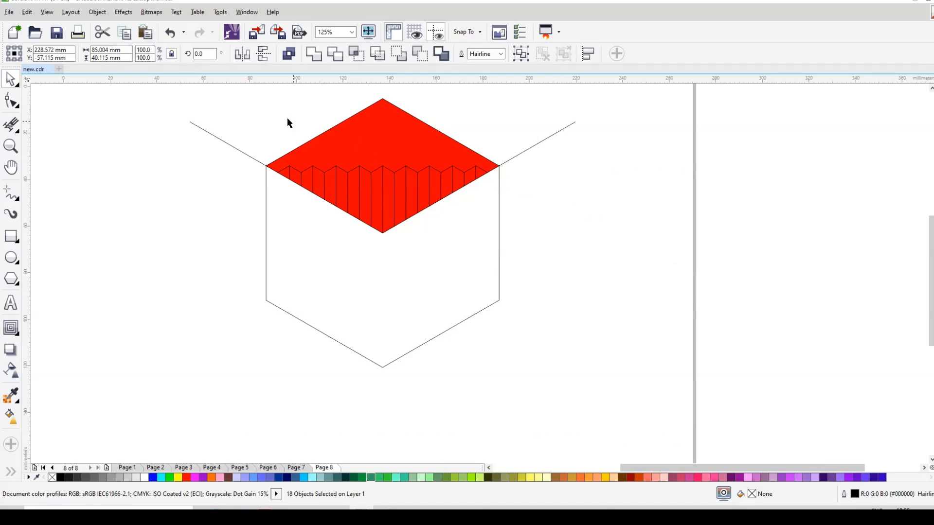
Group the red shape with its strips and create two copies rotated in 120-degree steps about the hexagon's centre
drag(251, 86, 519, 275)
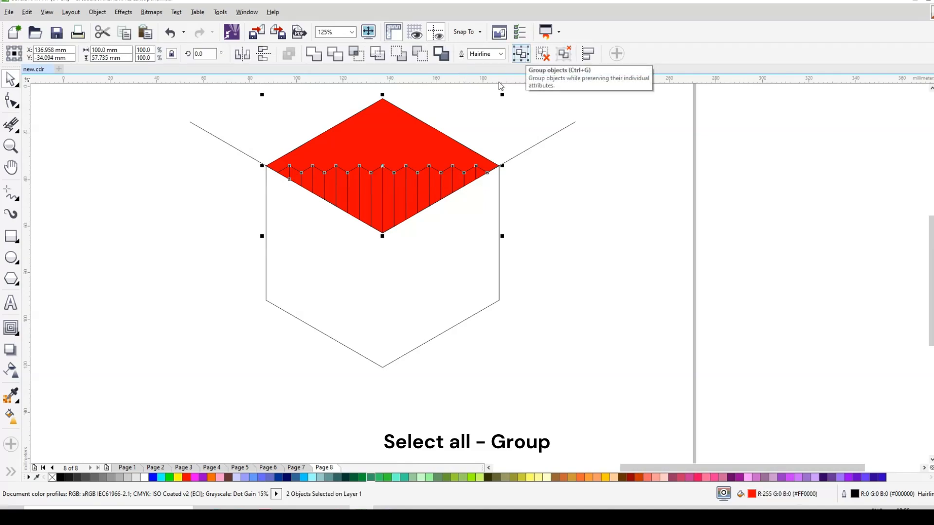
click(520, 54)
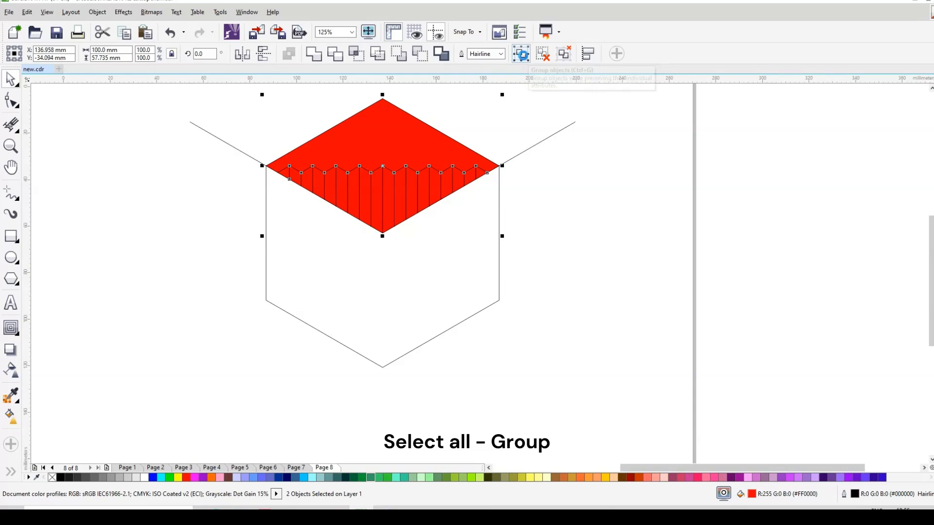
click(384, 181)
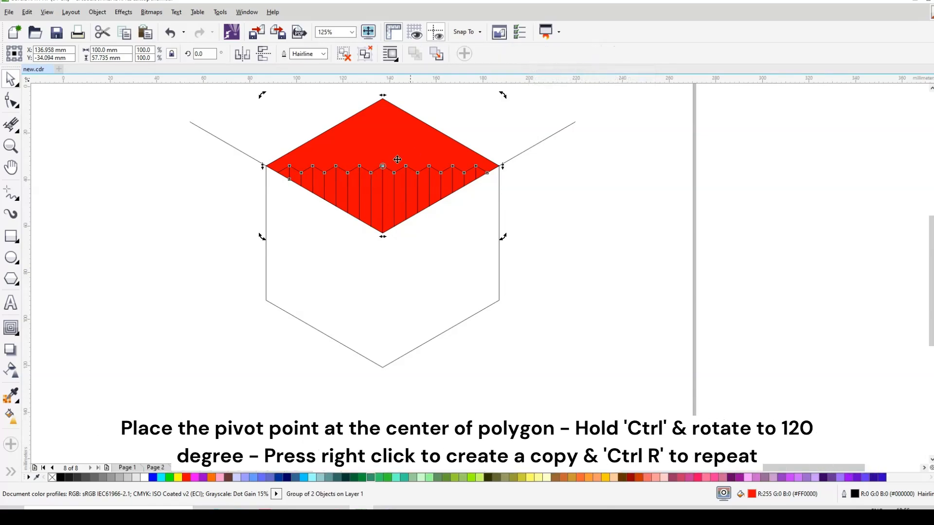
drag(386, 228, 382, 233)
drag(503, 95, 534, 137)
drag(542, 174, 409, 360)
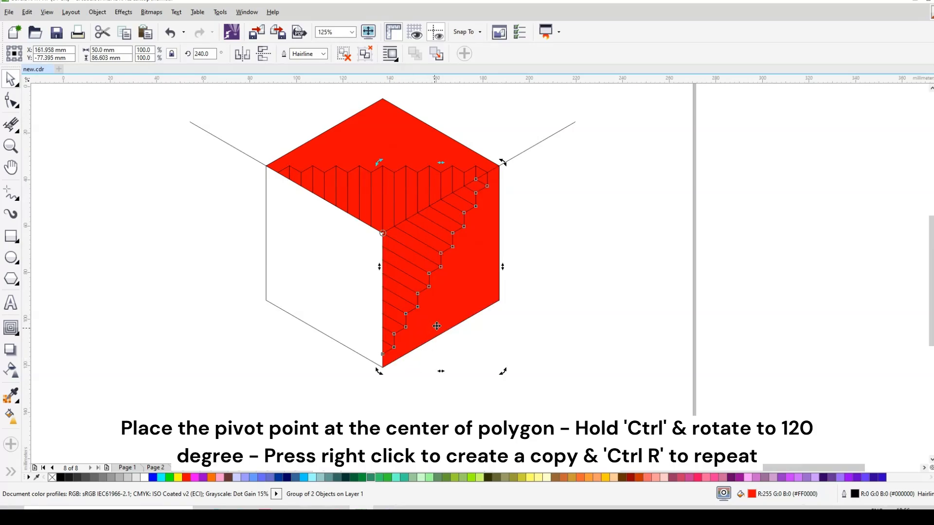
key(ctrl+r)
Delete the two diagonal guide lines extending beyond the hexagon's upper corners
click(548, 217)
click(525, 148)
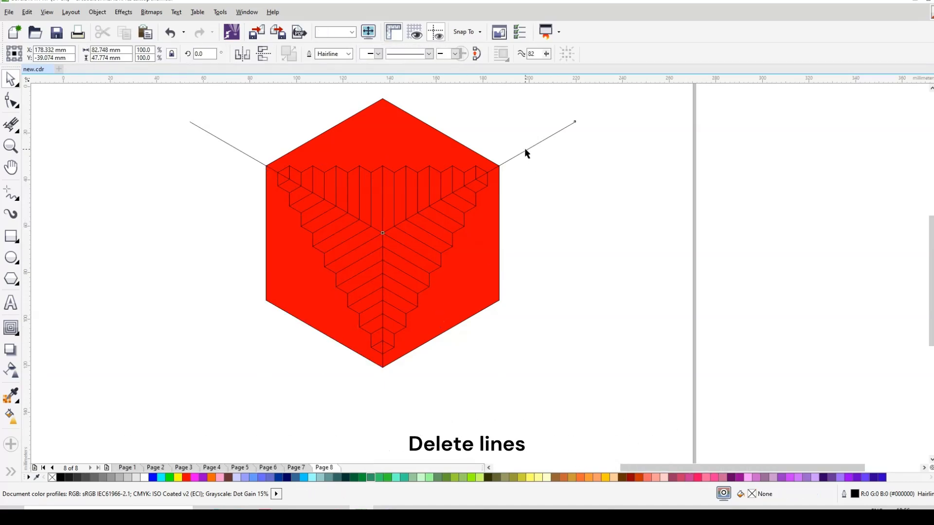
key(Delete)
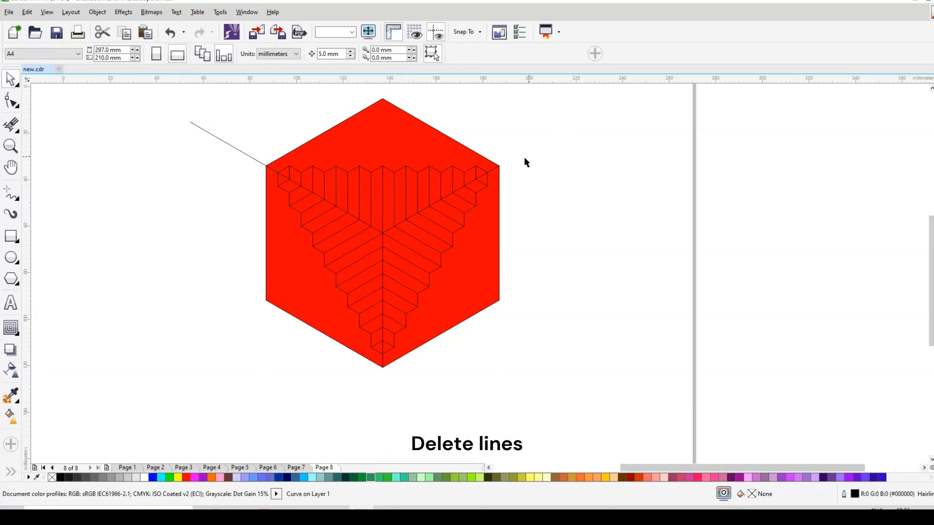
click(229, 144)
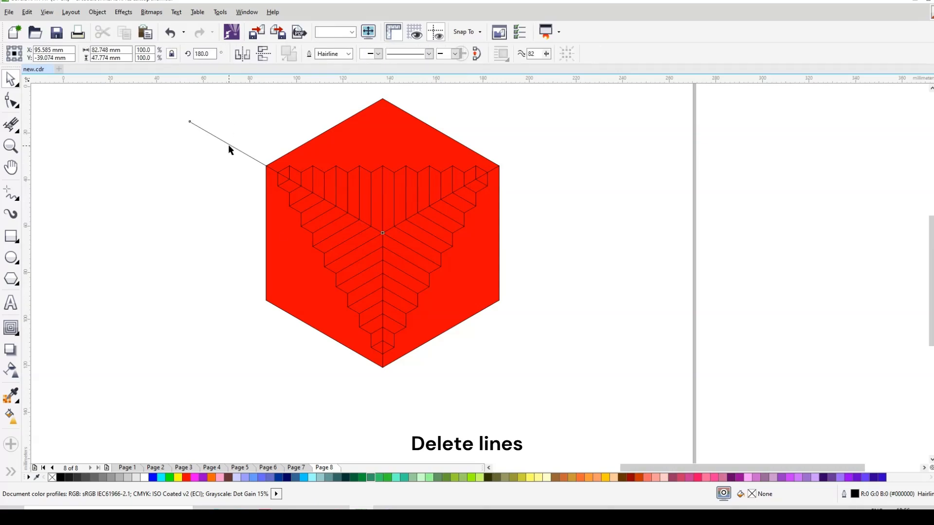
key(Delete)
Move the three red face groups off the hexagon outline and delete the empty outline
scroll(472, 200, down, 4)
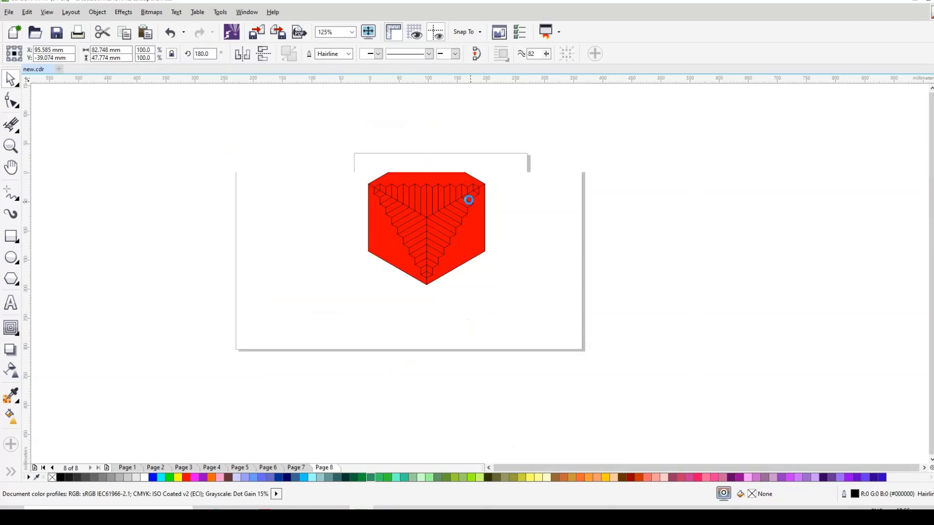
scroll(455, 205, up, 2)
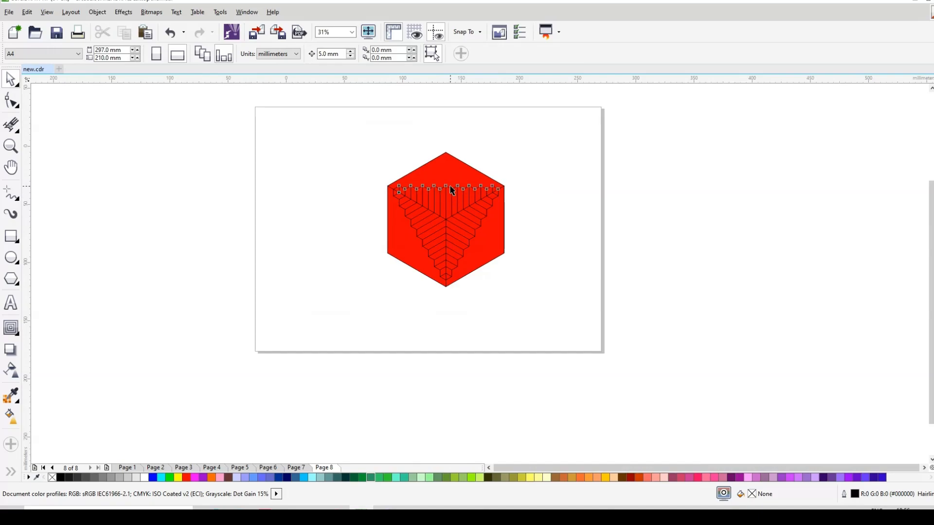
click(454, 193)
click(484, 258)
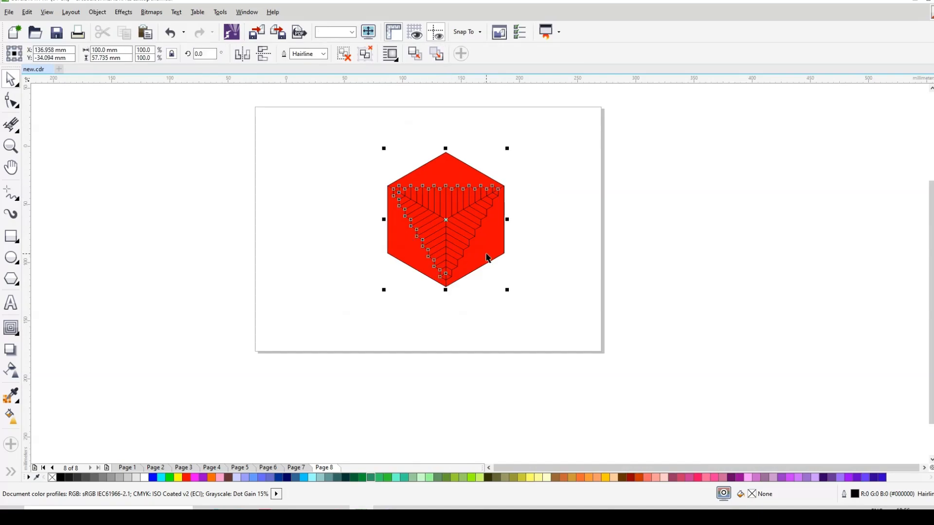
drag(477, 237, 361, 244)
drag(373, 130, 558, 325)
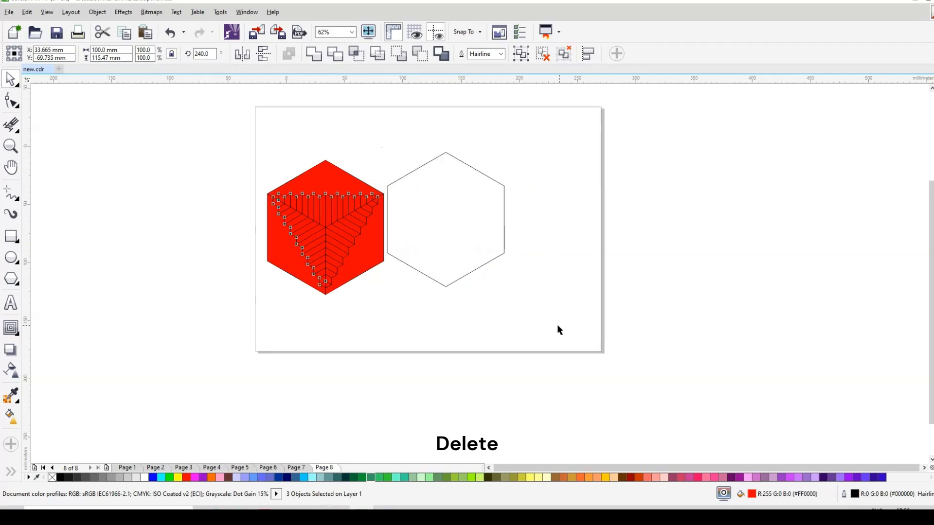
click(547, 302)
key(Delete)
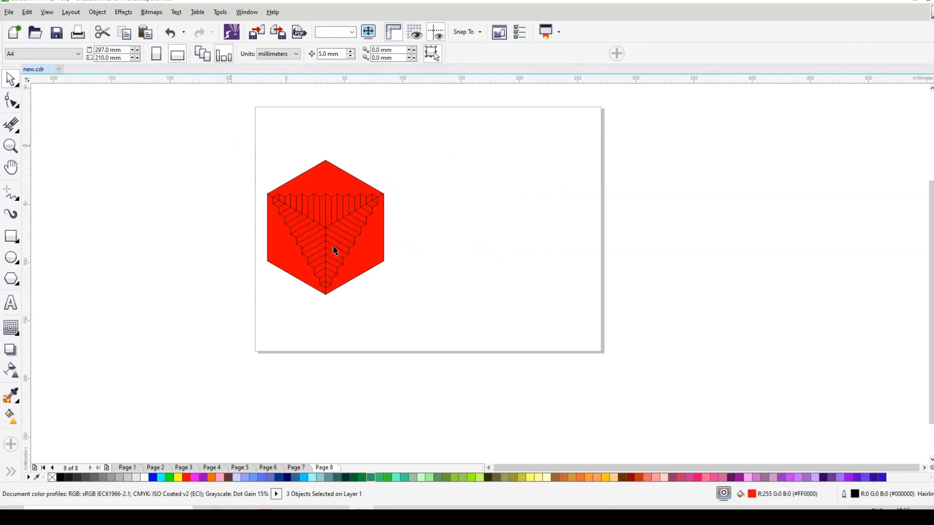
Select all three red face groups and move them together to about the middle of the page
scroll(334, 250, up, 2)
drag(150, 111, 528, 431)
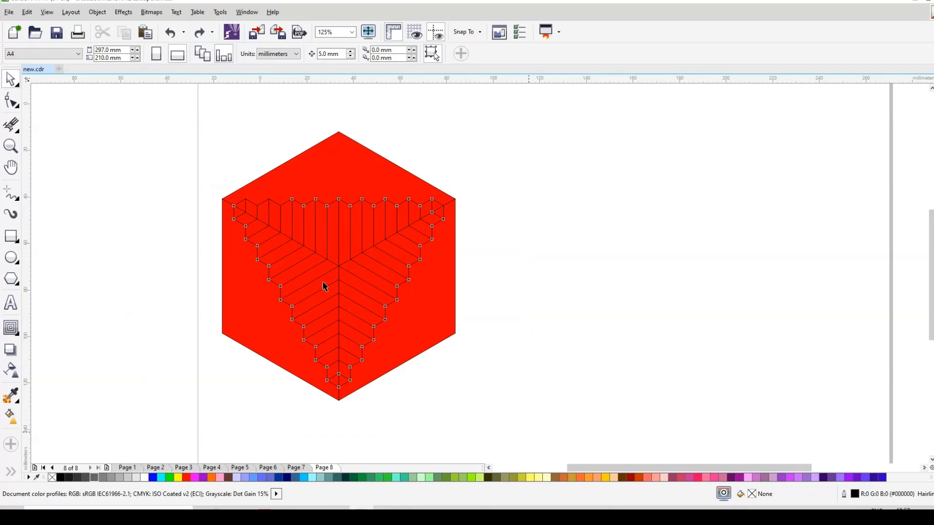
scroll(323, 278, down, 2)
drag(351, 273, 438, 265)
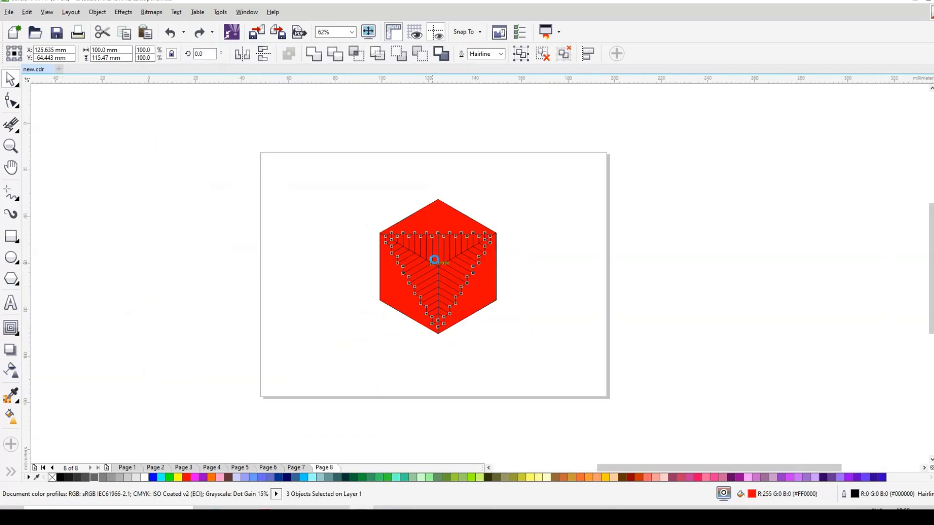
scroll(435, 260, up, 4)
scroll(443, 252, down, 1)
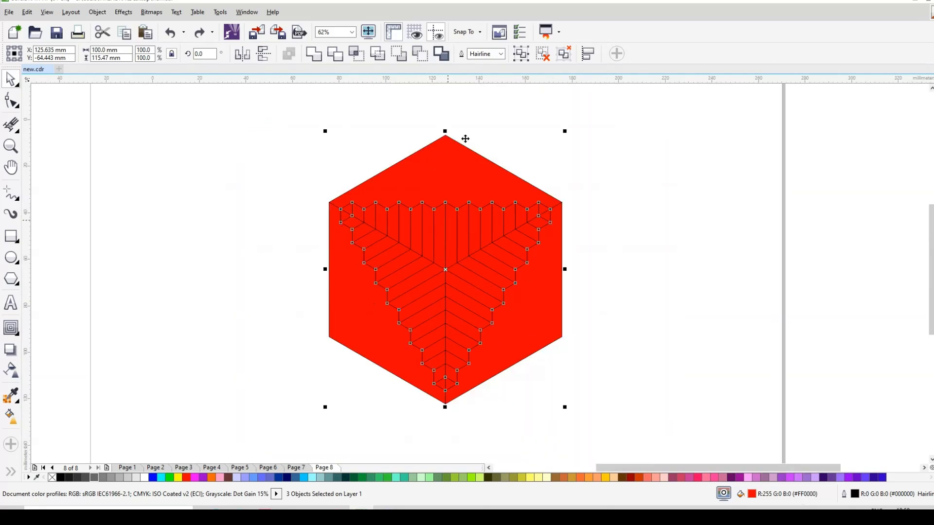
Ungroup the three faces and fill the left zigzag-edged shape with a slightly darker shade of red
click(544, 57)
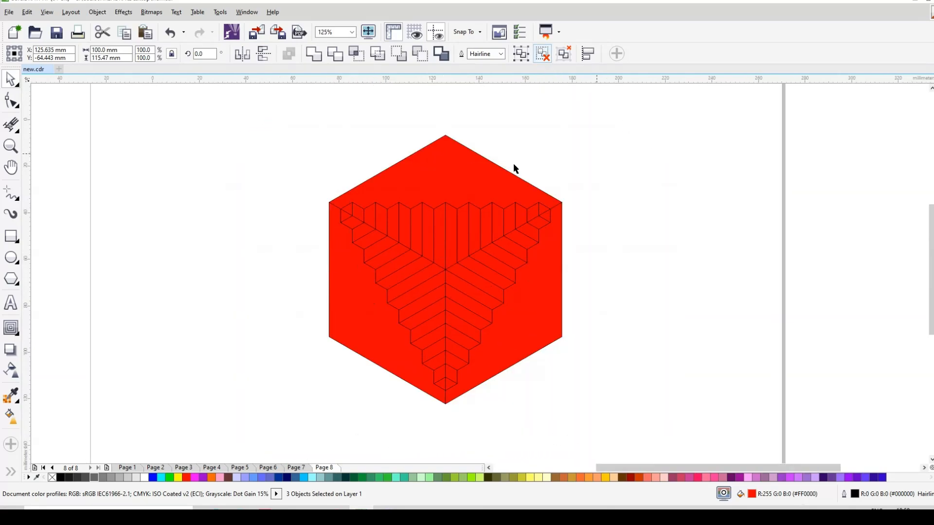
click(444, 168)
click(353, 309)
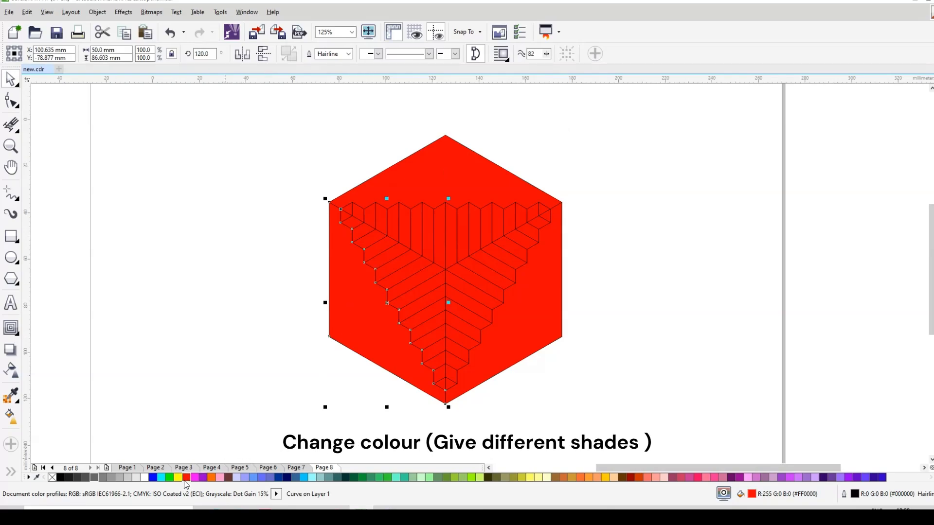
click(186, 481)
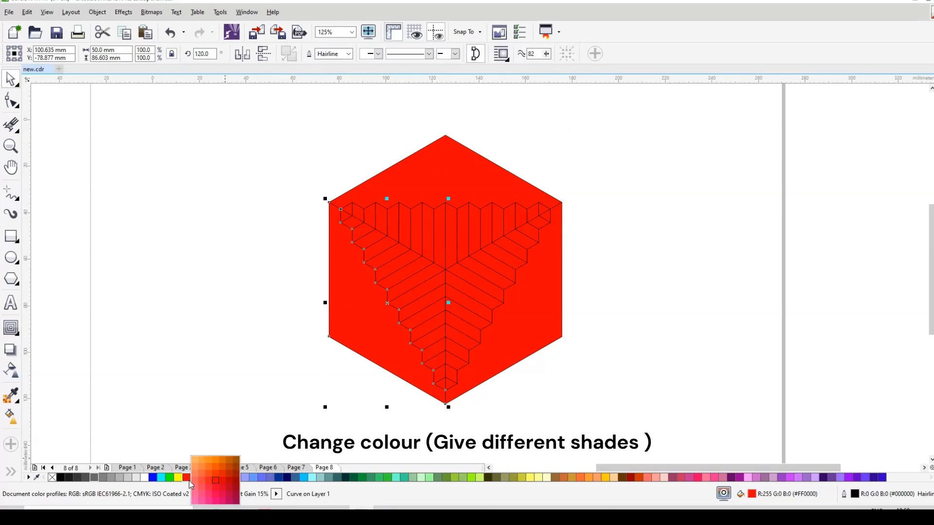
click(223, 480)
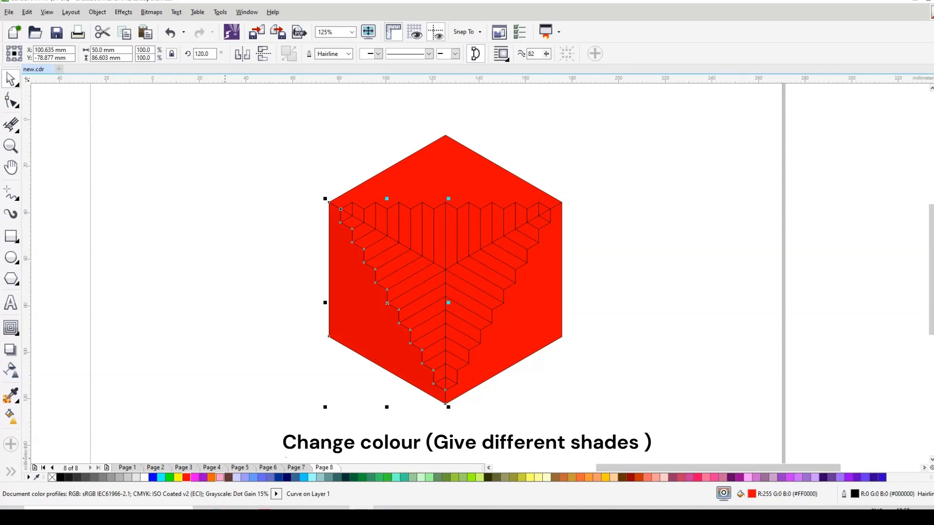
Fill the right zigzag-edged shape with a dark shade of red (#9A0000) and deselect it
click(540, 331)
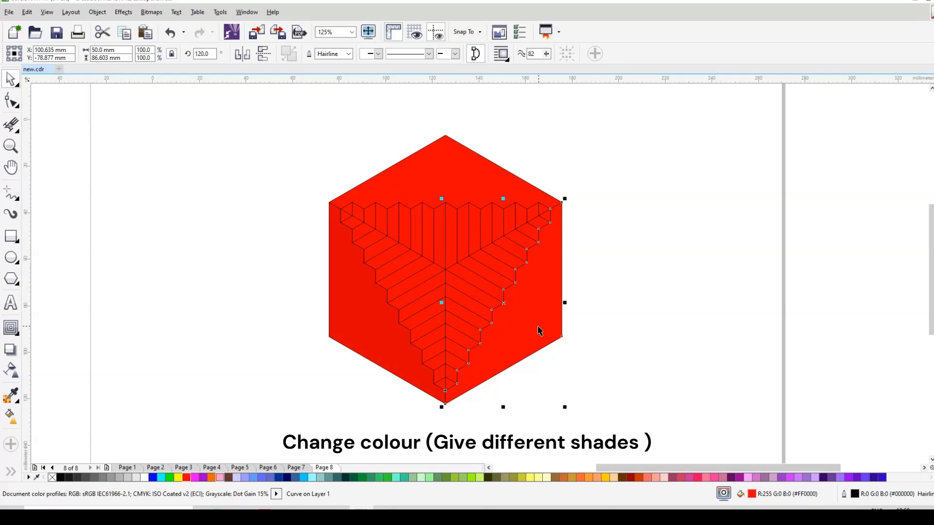
click(187, 481)
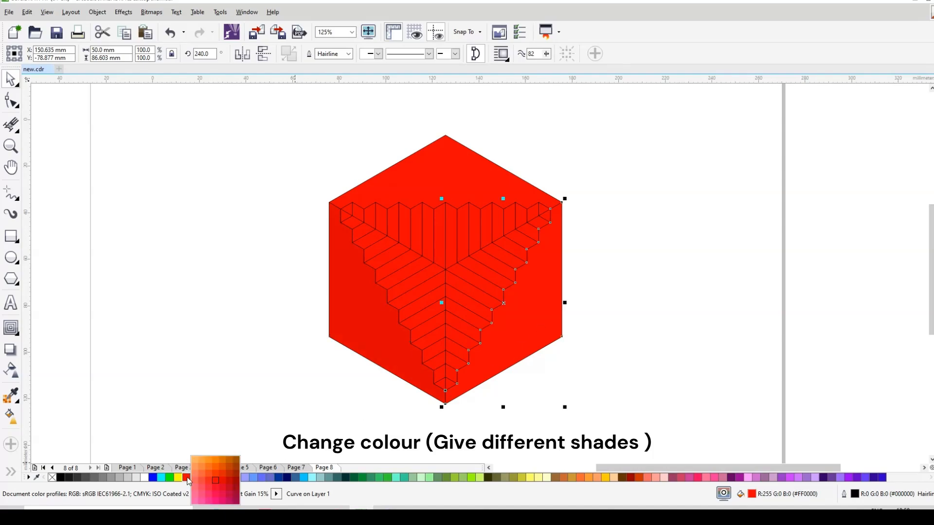
click(235, 482)
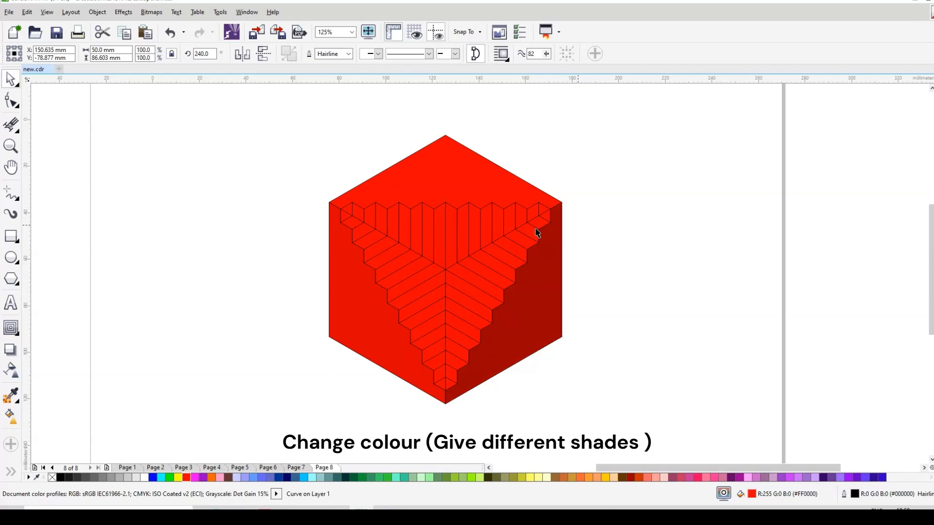
key(Escape)
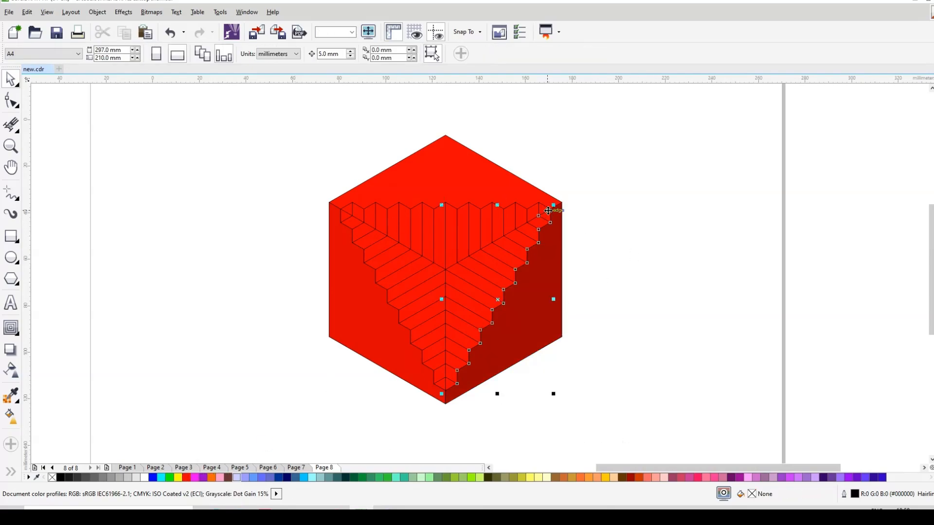
Ungroup the left, upper and right groups of strips inside the cube so each strip is a separate object
click(548, 210)
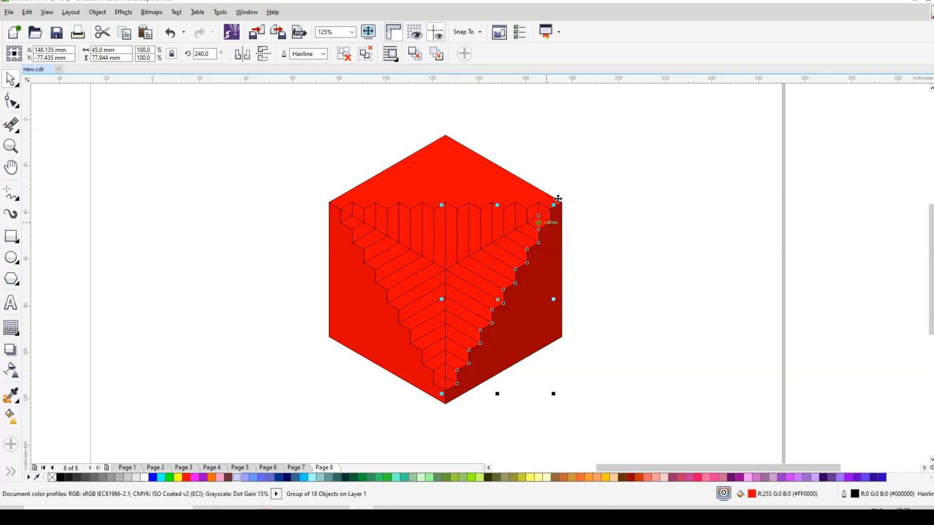
click(356, 226)
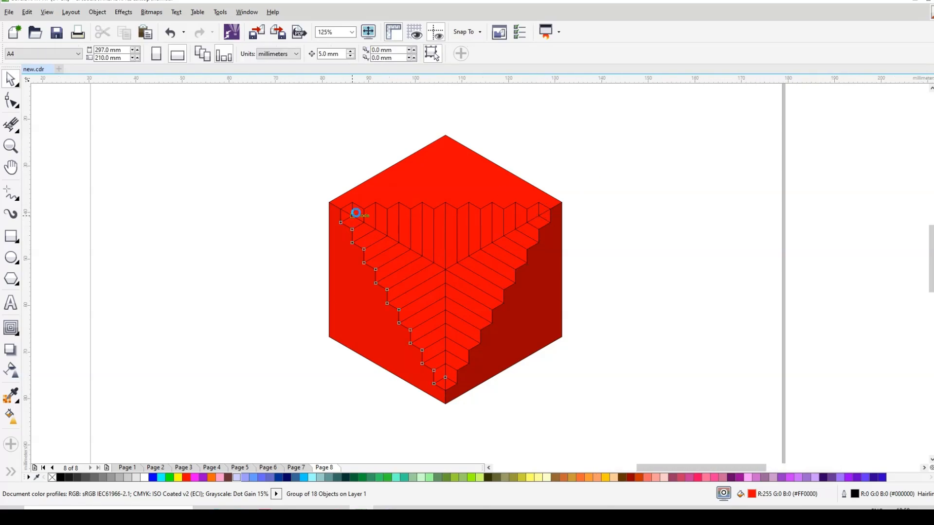
scroll(357, 210, up, 2)
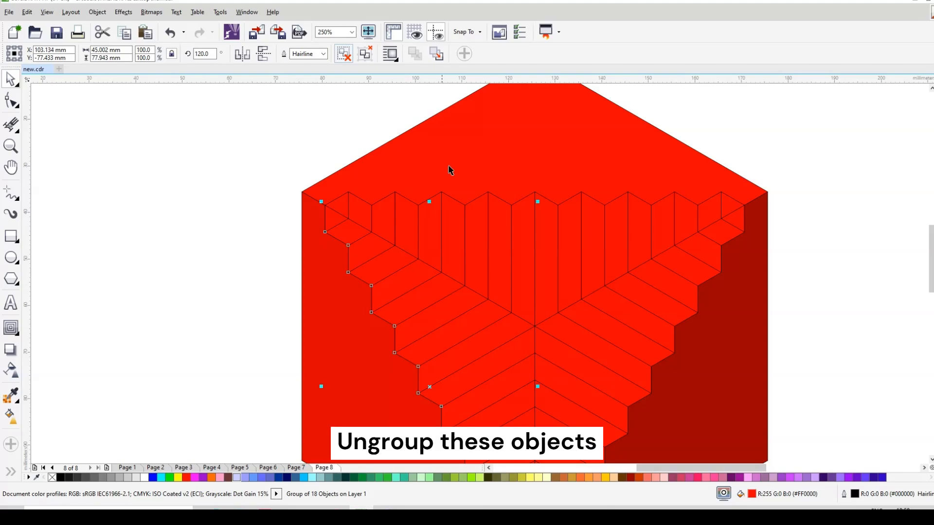
click(459, 211)
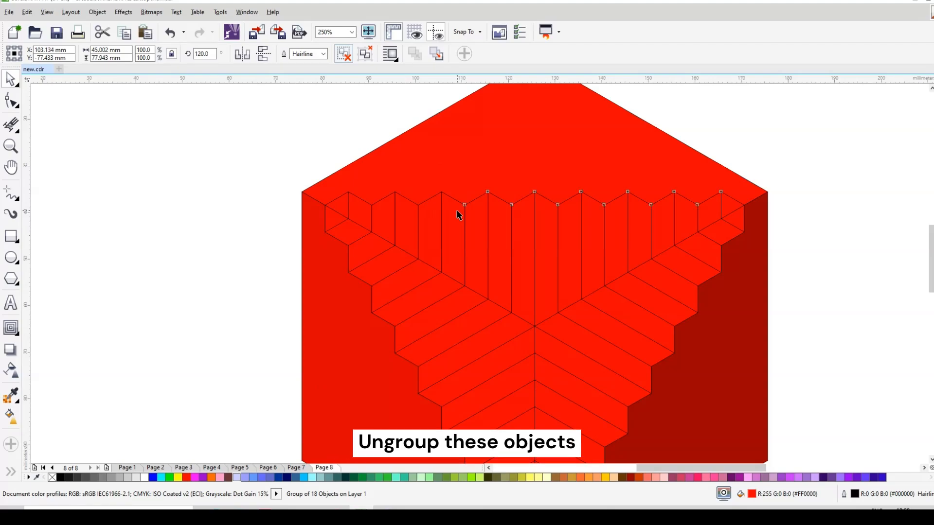
click(633, 355)
scroll(360, 227, down, 2)
scroll(357, 210, up, 1)
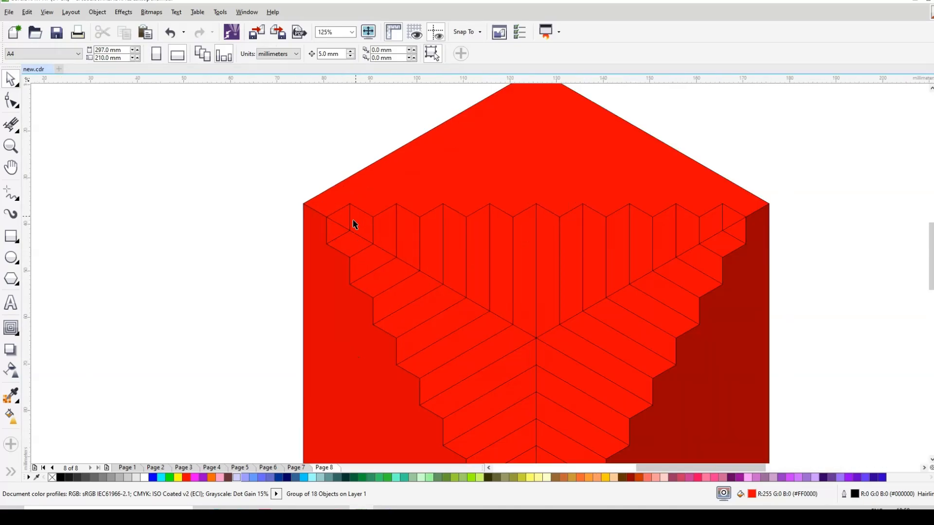
Weld the ten alternating strips between the hexagon's upper-left corner and the centre, starting with the outermost pair, into one shape
click(327, 228)
shift+click(337, 210)
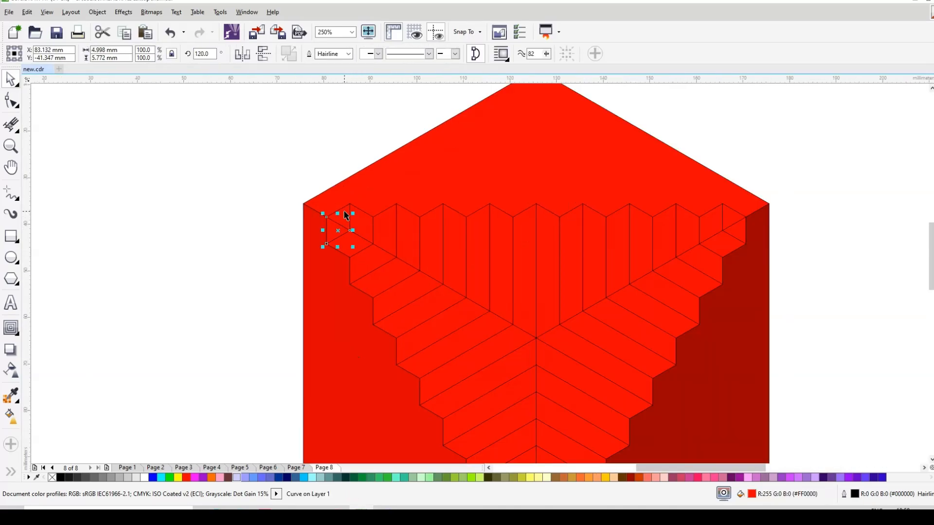
shift+click(387, 243)
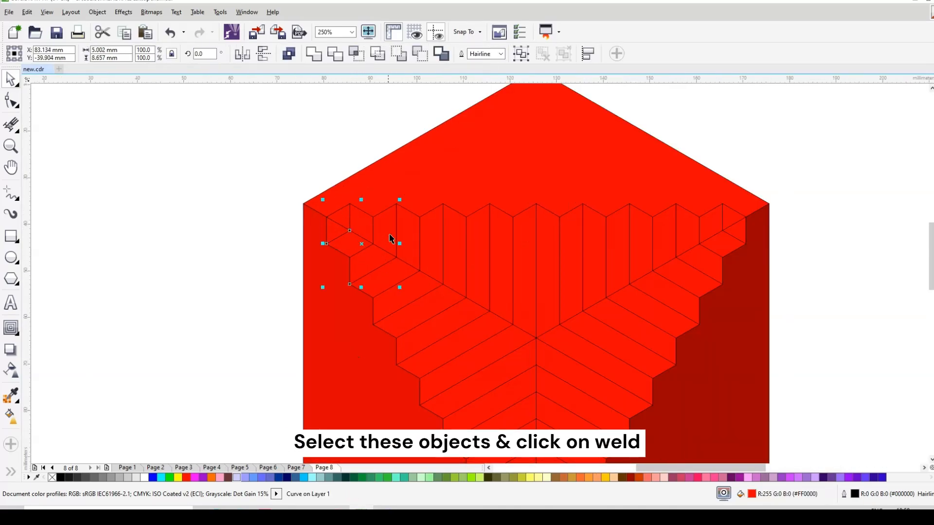
shift+click(389, 236)
shift+click(432, 267)
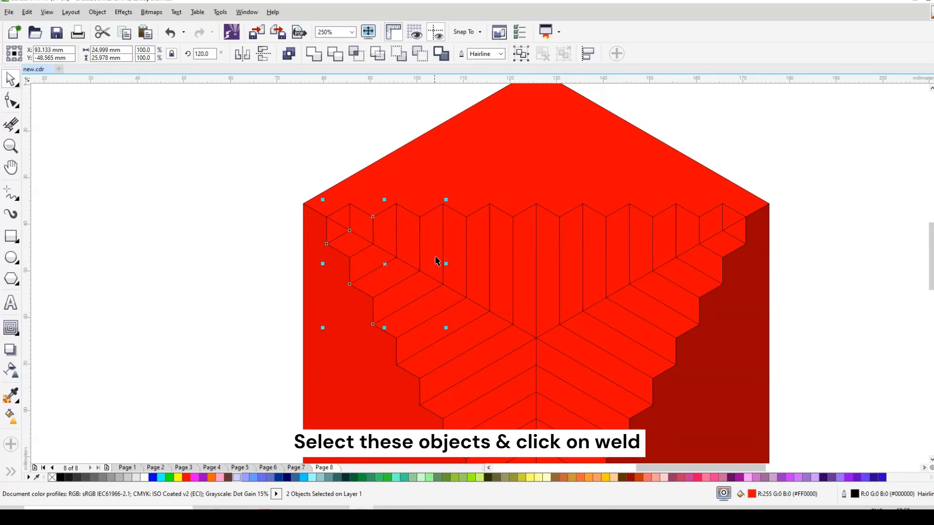
shift+click(481, 283)
shift+click(521, 311)
drag(520, 312, 249, 302)
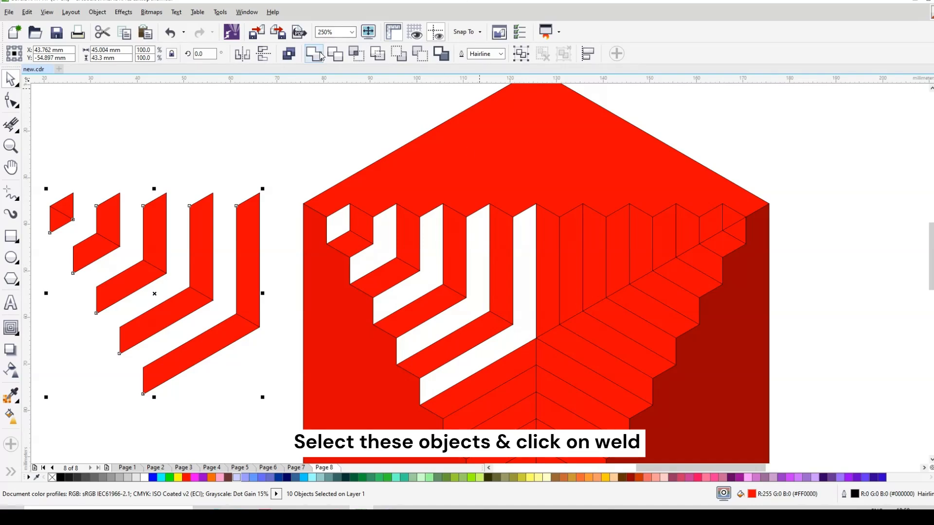
key(ctrl+z)
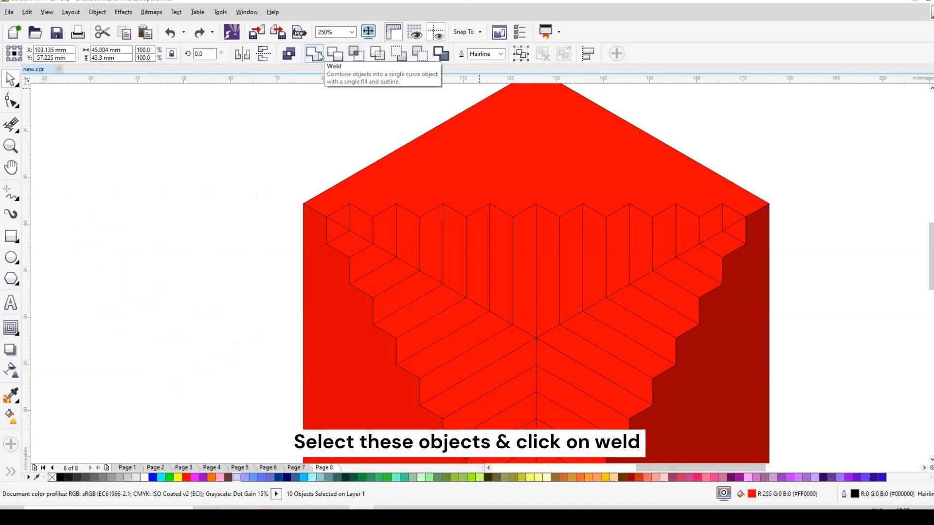
click(321, 57)
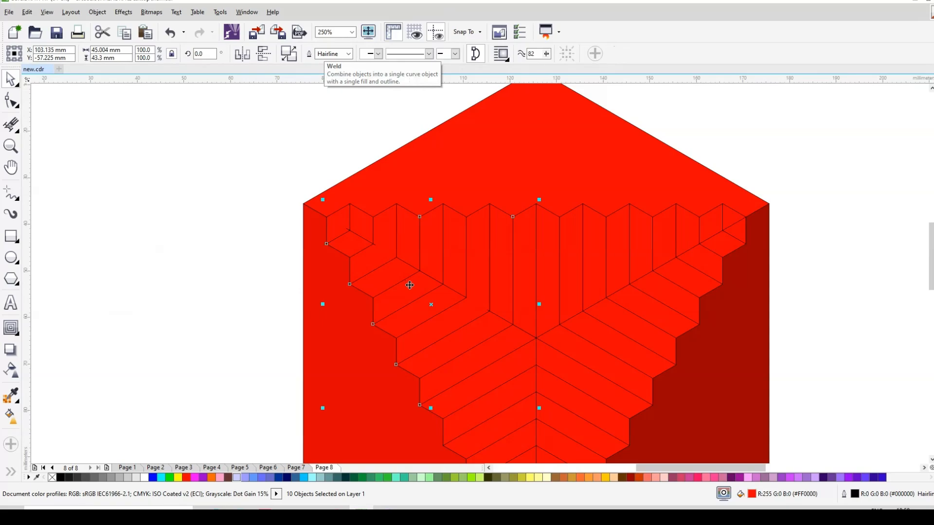
Sample the right face's dark red with the Color Eyedropper and apply it to the welded upper-left strips
click(10, 399)
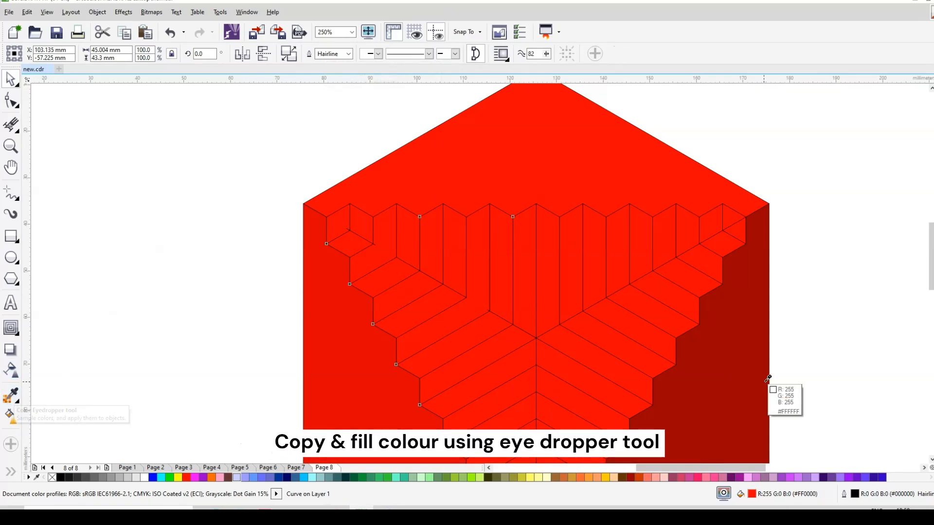
click(738, 378)
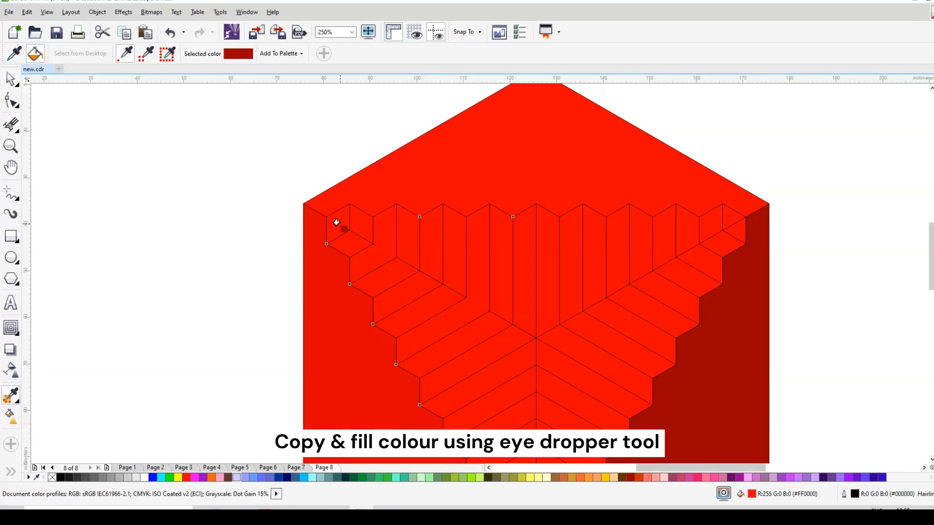
click(336, 222)
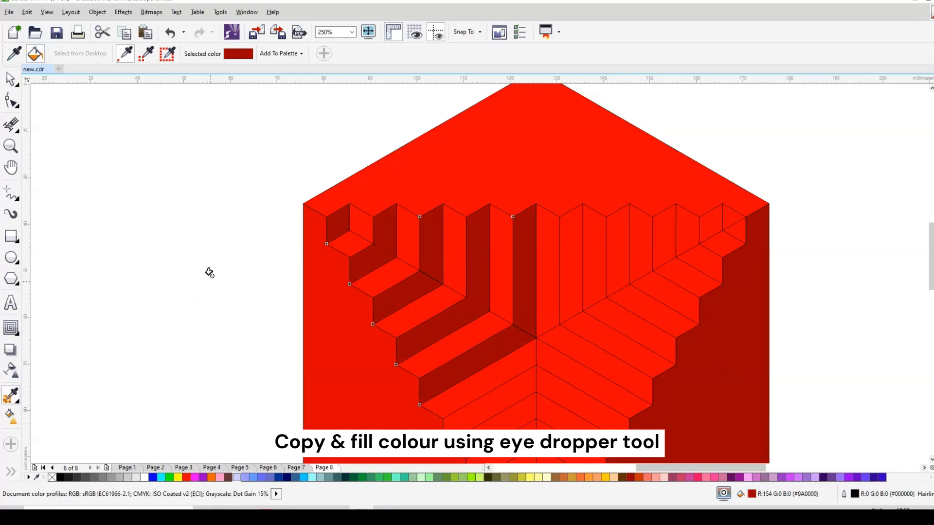
Weld the alternating strips between the hexagon's upper-right corner and the centre, starting with the outermost pair, into one shape
scroll(234, 144, down, 2)
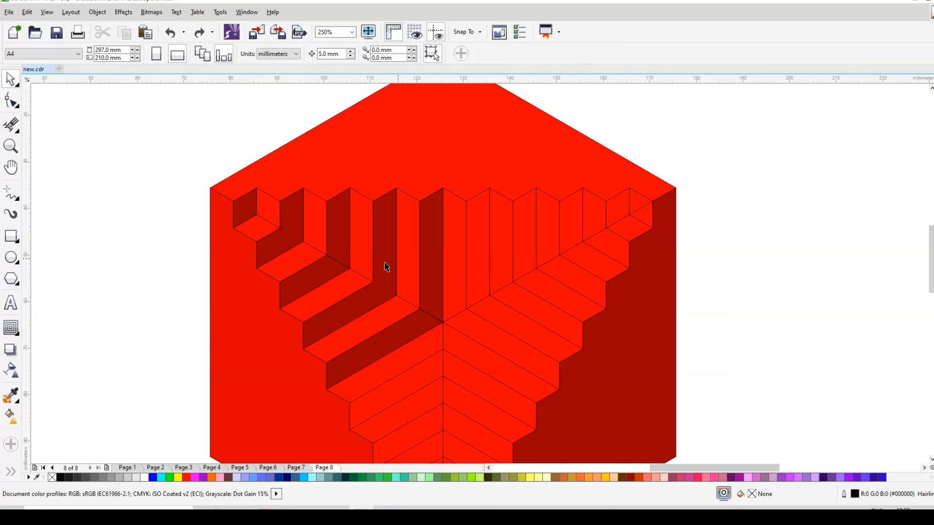
click(273, 343)
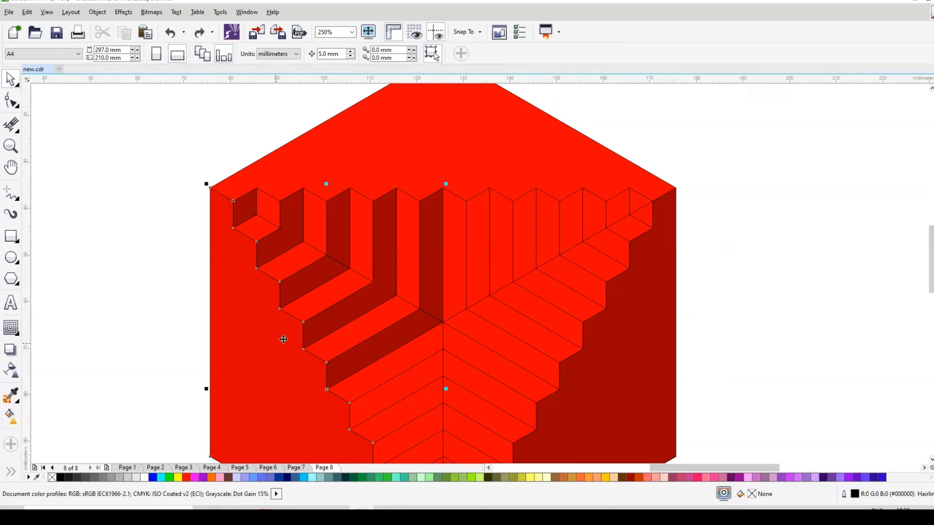
click(641, 210)
shift+click(646, 221)
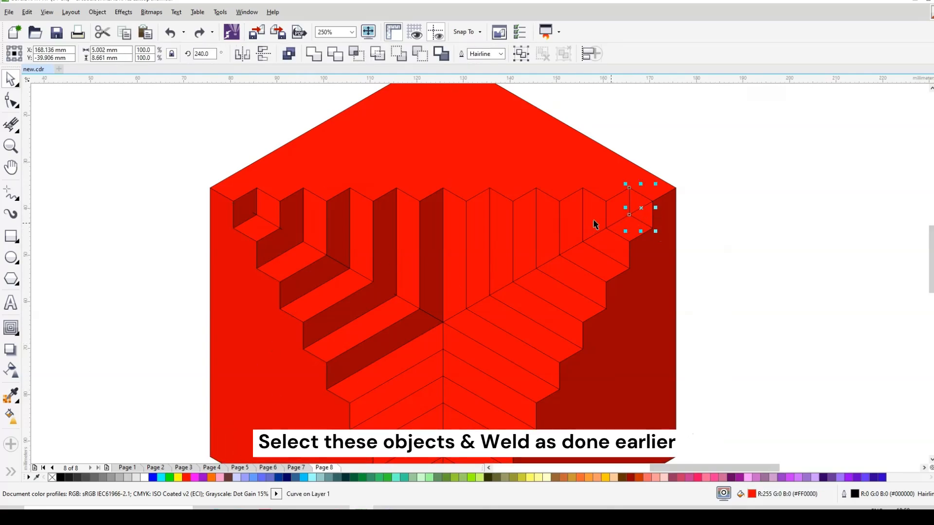
shift+click(614, 256)
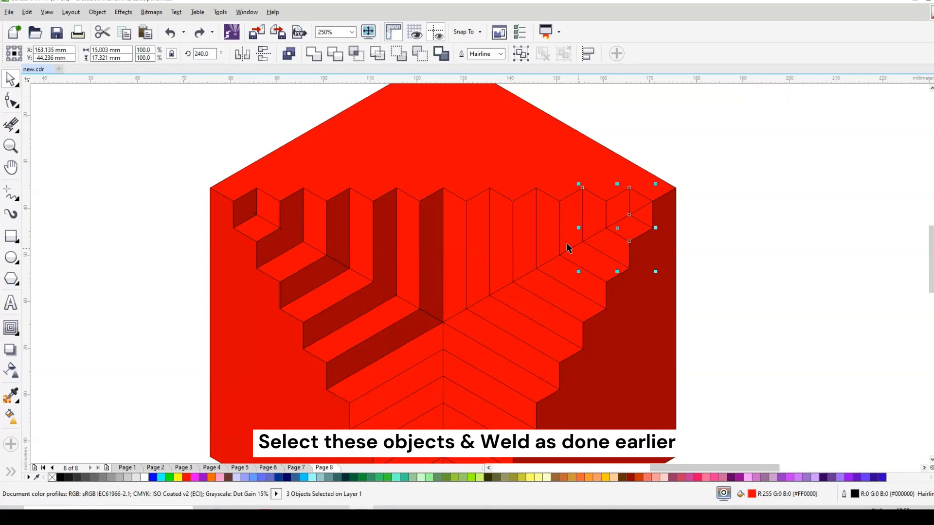
shift+click(550, 236)
shift+click(580, 283)
shift+click(485, 290)
shift+click(457, 280)
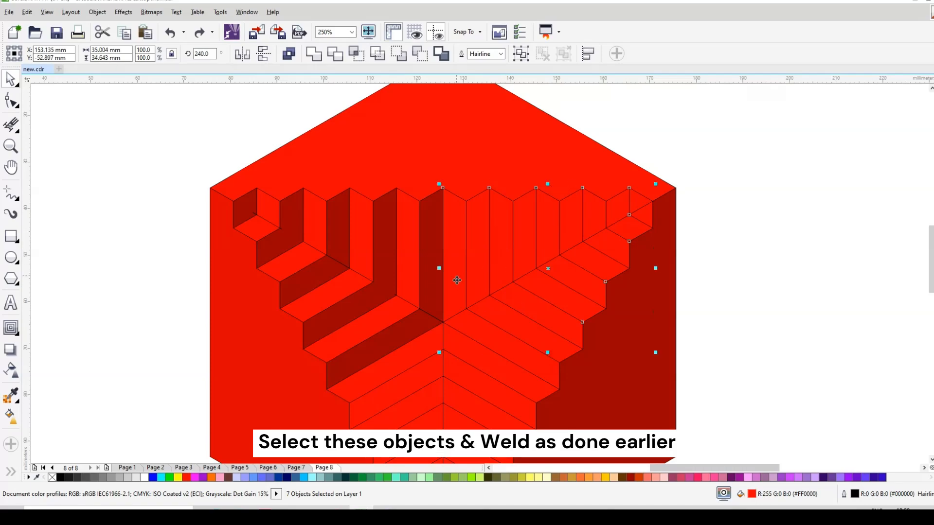
shift+click(475, 327)
click(313, 56)
Sample the left face's slightly darker red with the Color Eyedropper and apply it to the welded upper-right strips
click(17, 398)
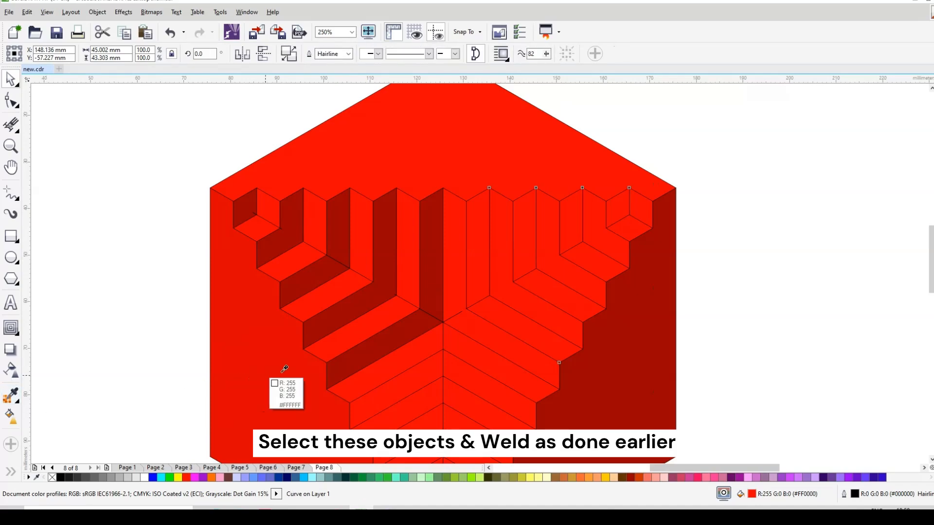
click(458, 252)
scroll(436, 198, down, 2)
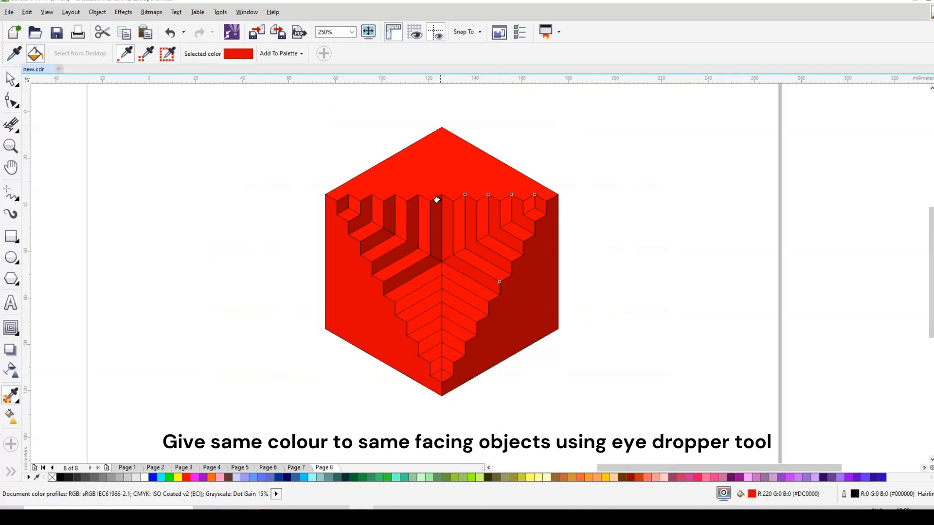
Weld the ten alternating strips between the cube's centre and the lower tip, including the lowest small diamond pair, into one shape
scroll(434, 321, down, 1)
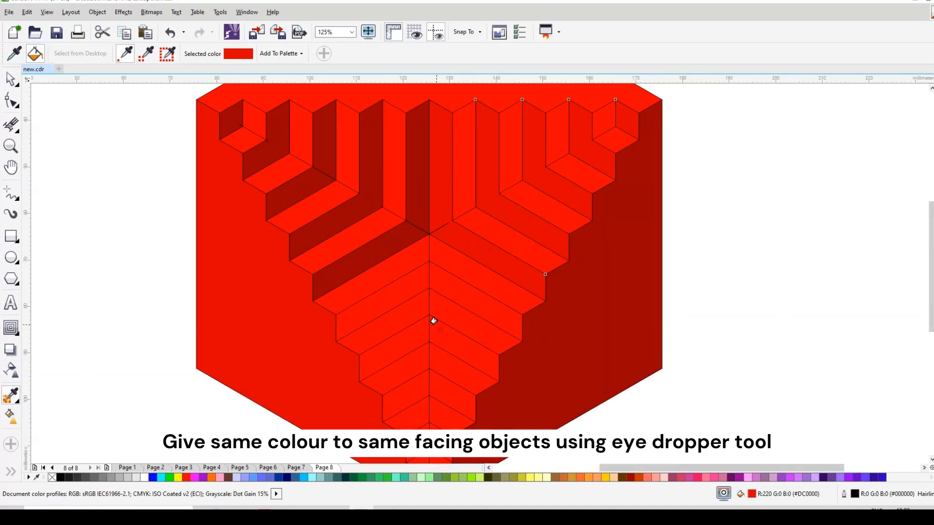
scroll(438, 394, up, 1)
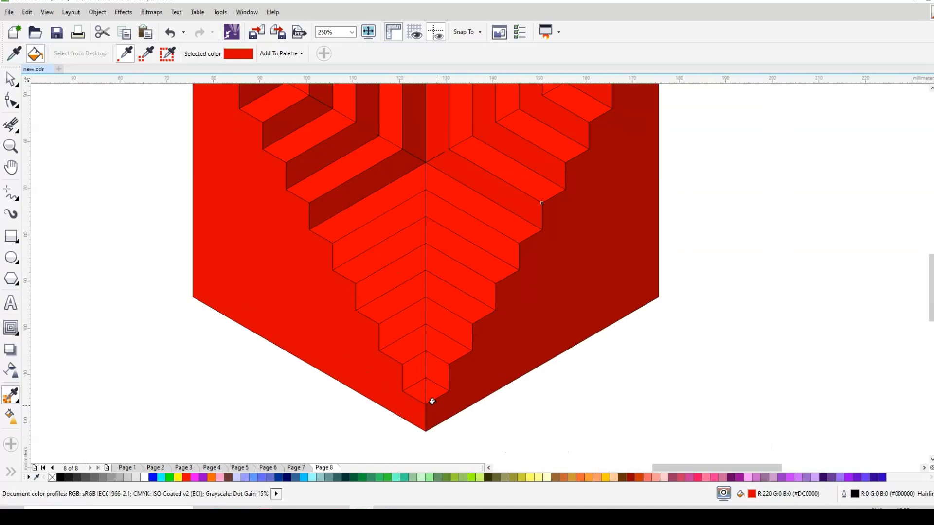
key(space)
click(421, 397)
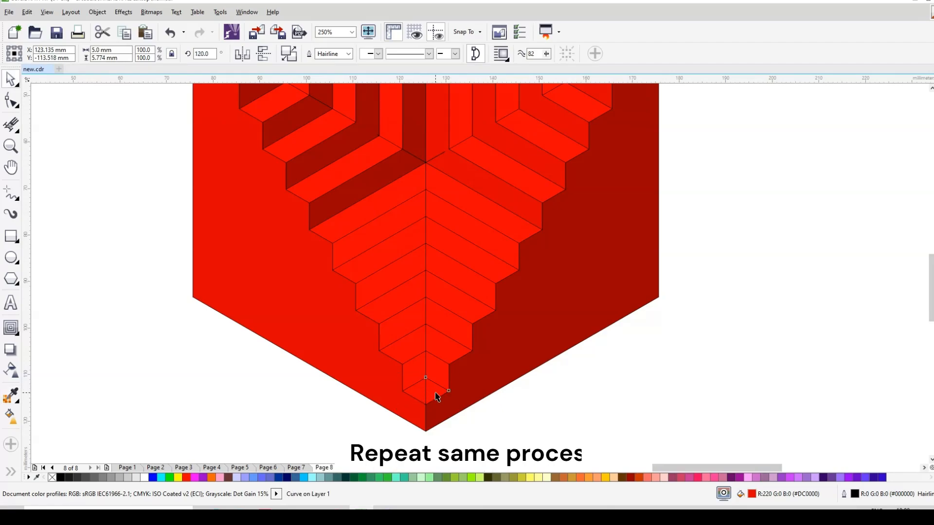
shift+click(411, 288)
shift+click(442, 297)
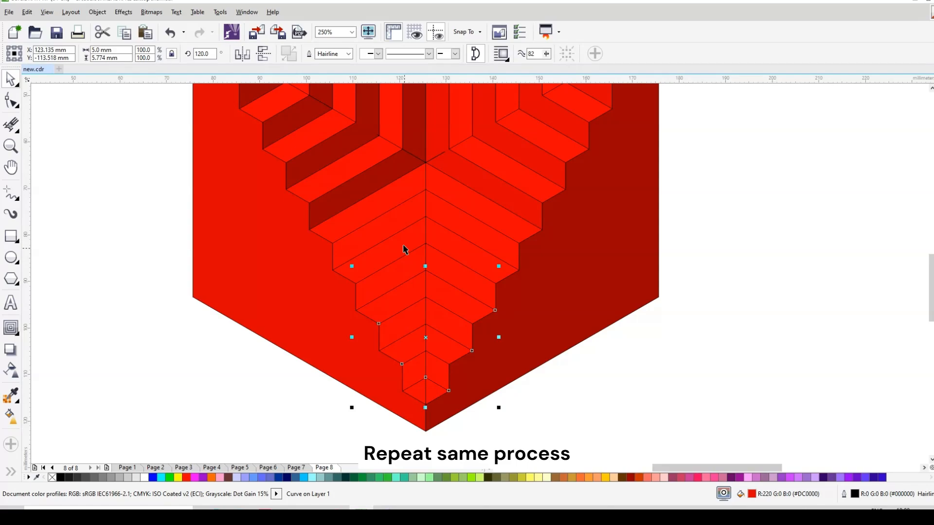
shift+click(403, 249)
shift+click(447, 190)
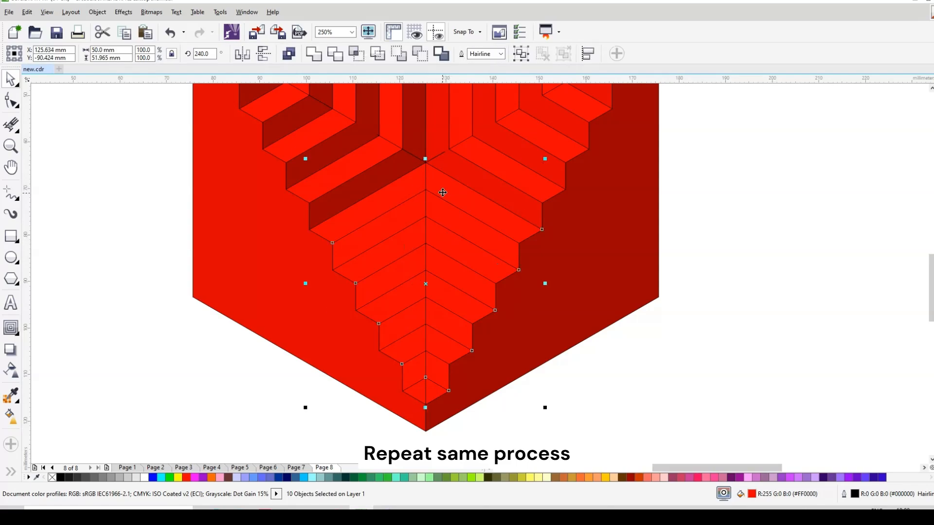
drag(441, 191, 282, 234)
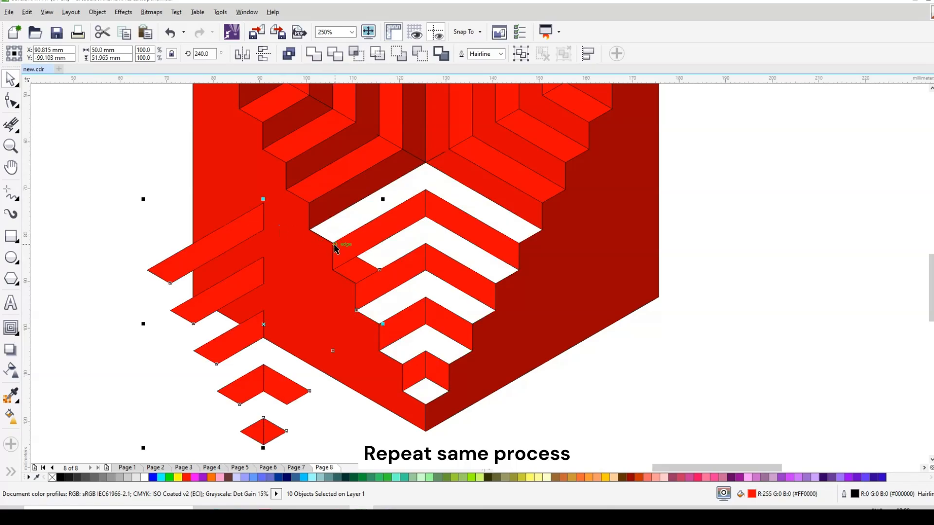
key(ctrl+z)
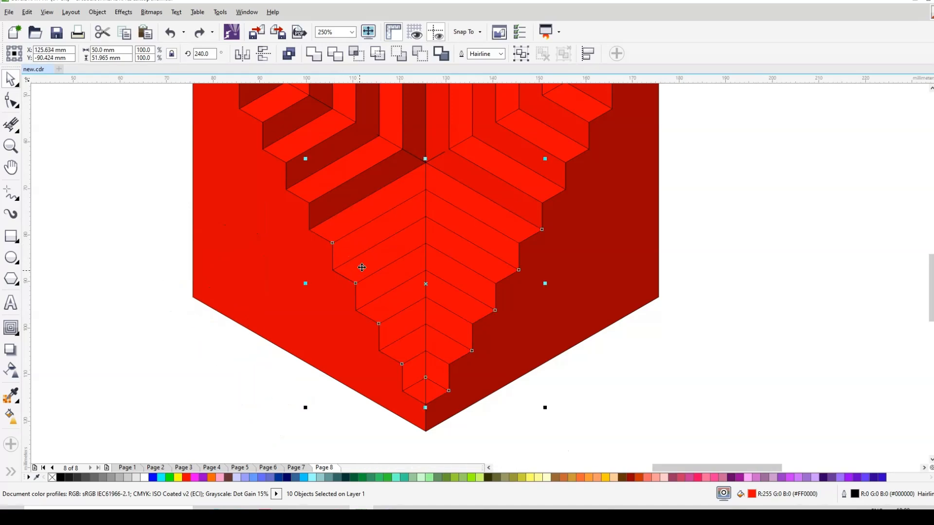
drag(362, 267, 262, 356)
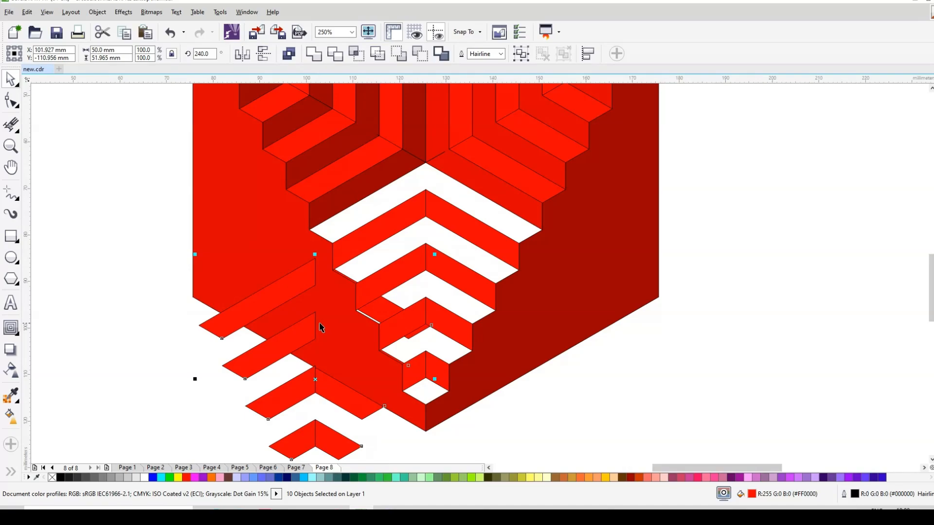
key(ctrl+z)
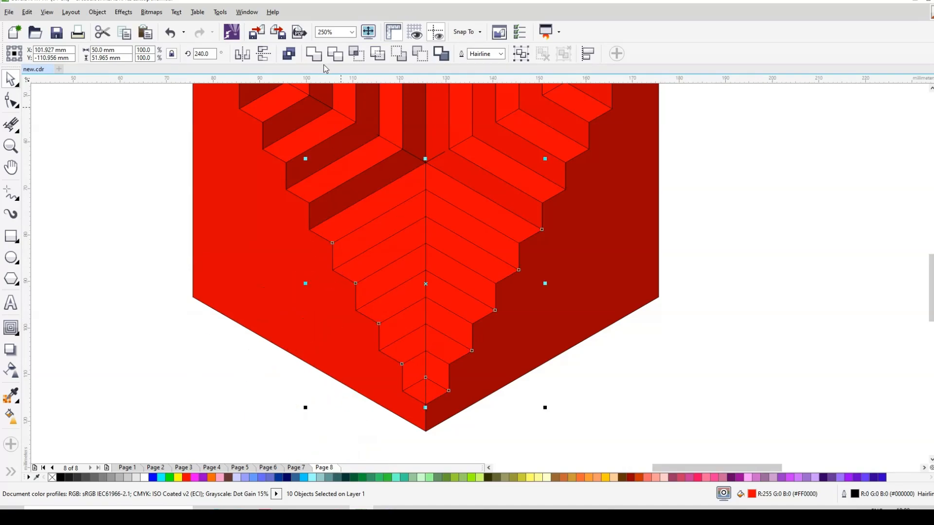
key(ctrl+z)
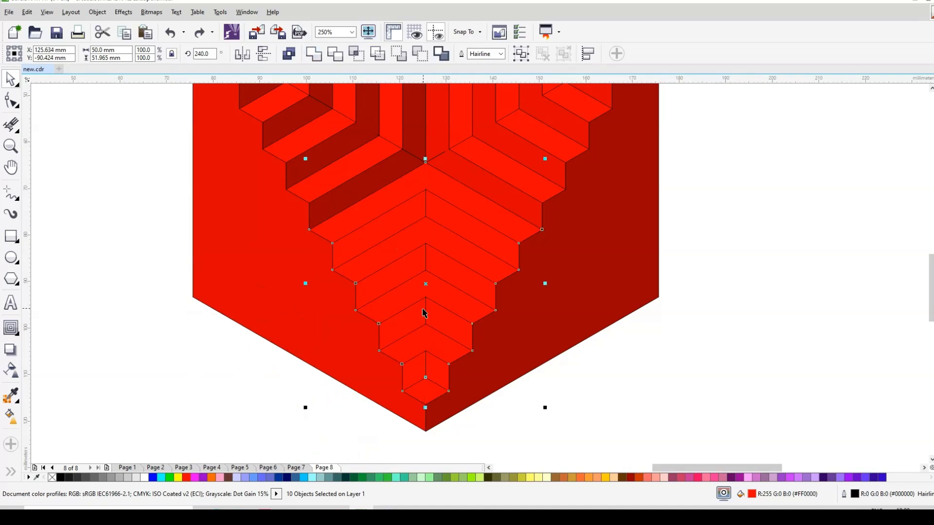
Sample the right face's dark red with the Color Eyedropper and apply it to the unwelded vertical strips in the upper-right group
scroll(436, 327, down, 2)
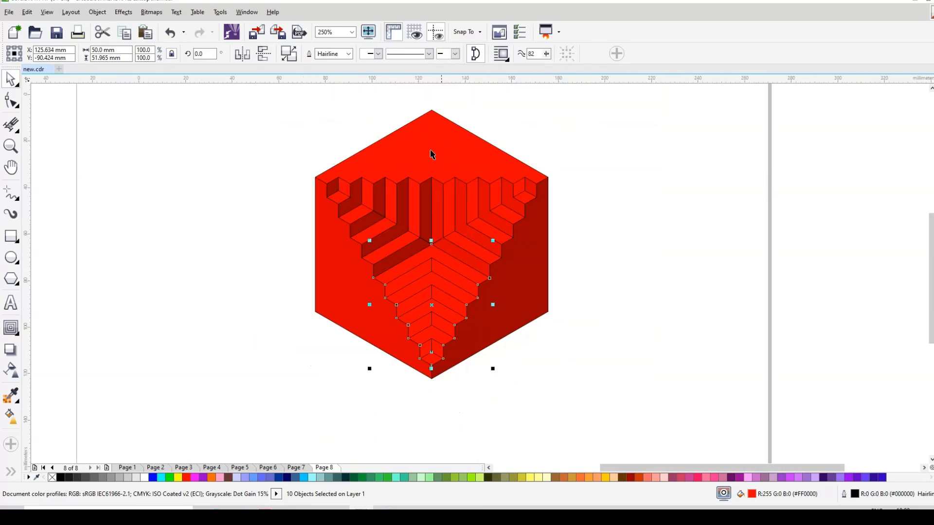
scroll(450, 184, up, 2)
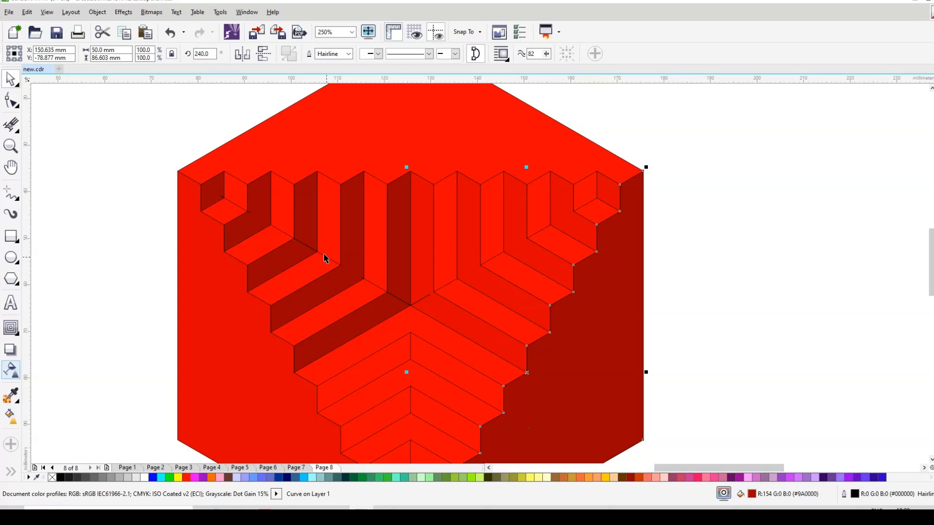
click(19, 400)
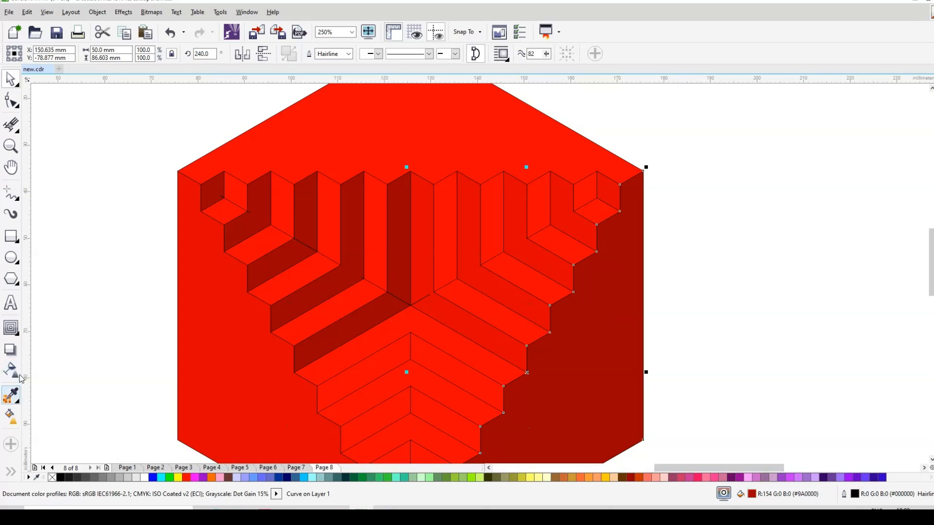
click(570, 316)
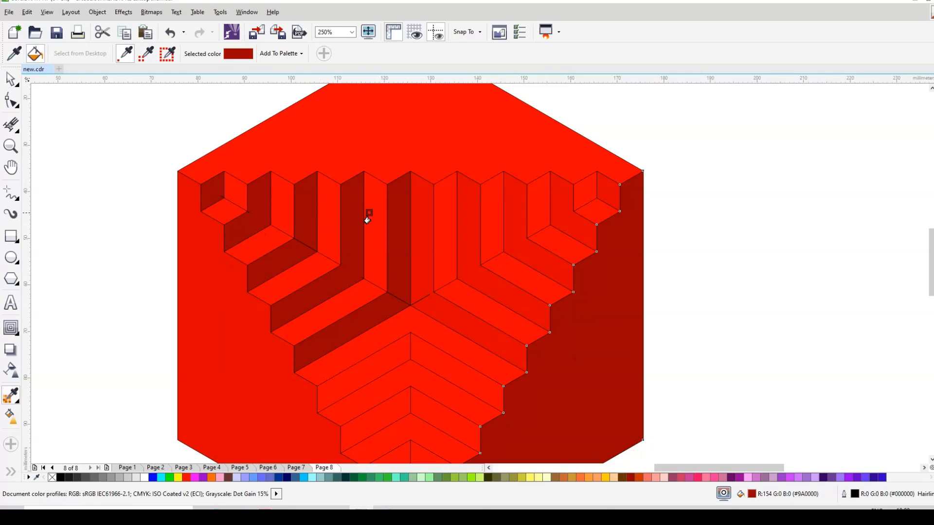
click(441, 205)
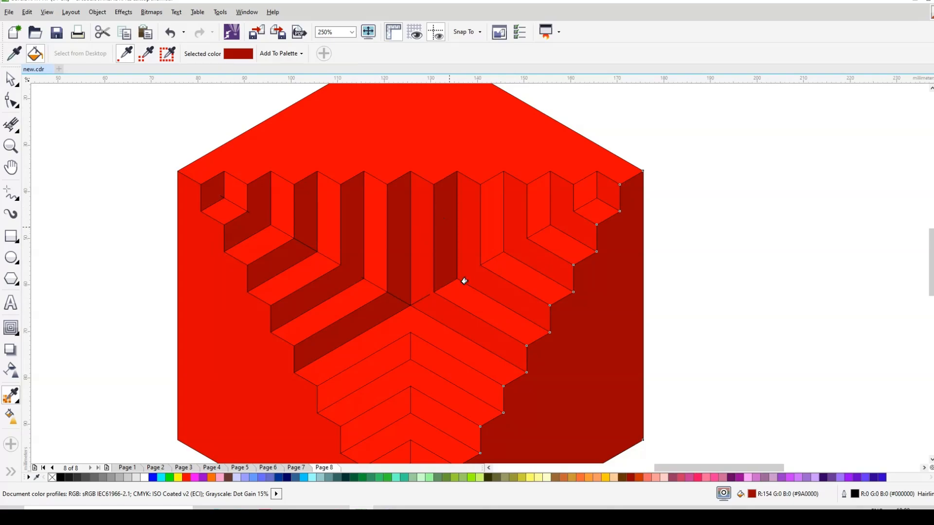
click(470, 301)
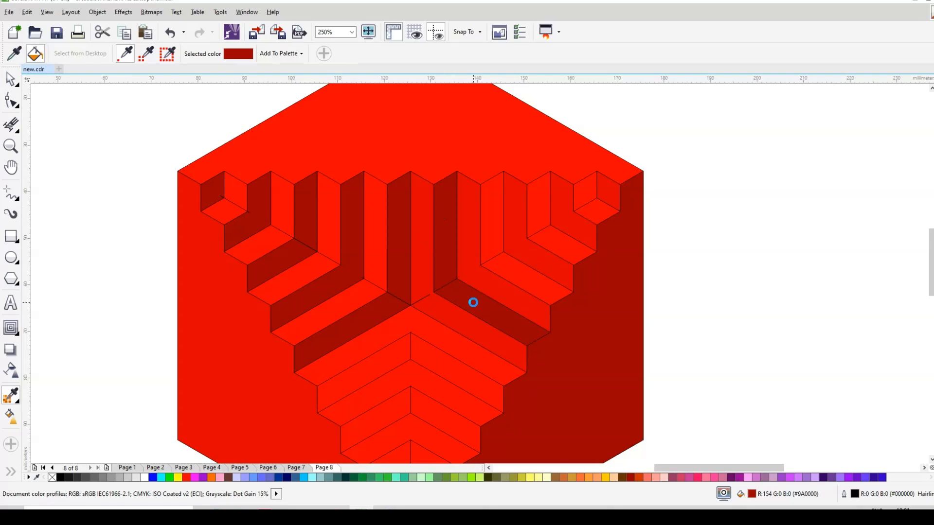
key(ctrl+z)
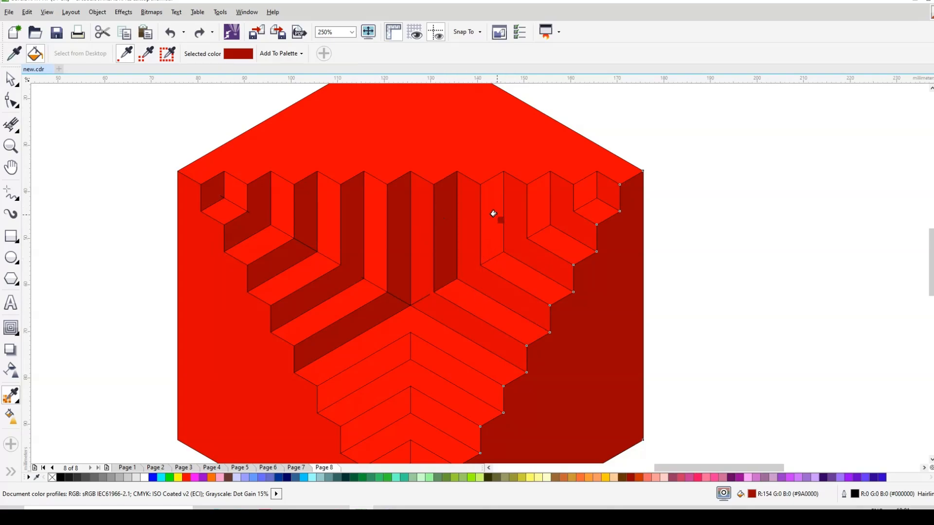
click(494, 214)
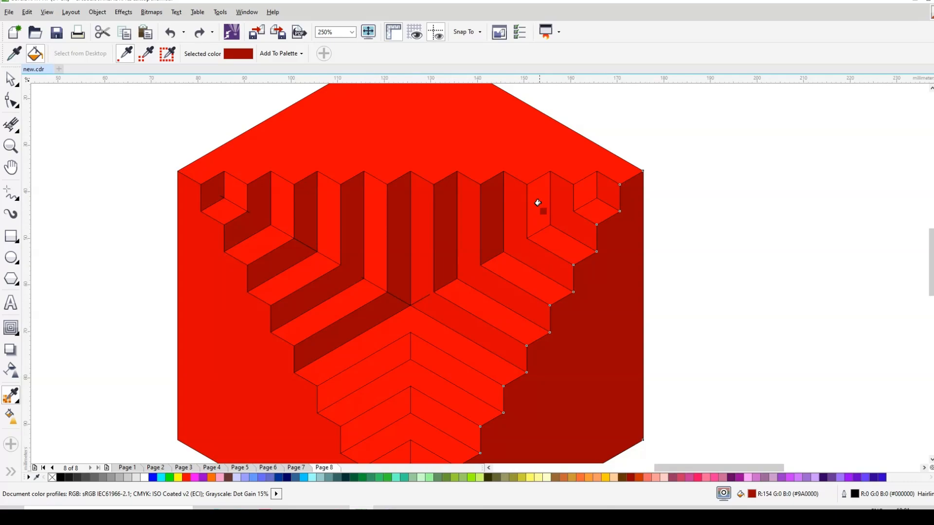
click(584, 191)
Sample the slightly darker red from the small upper-right cube's right side and apply it to the right halves of the alternate lower strips
key(space)
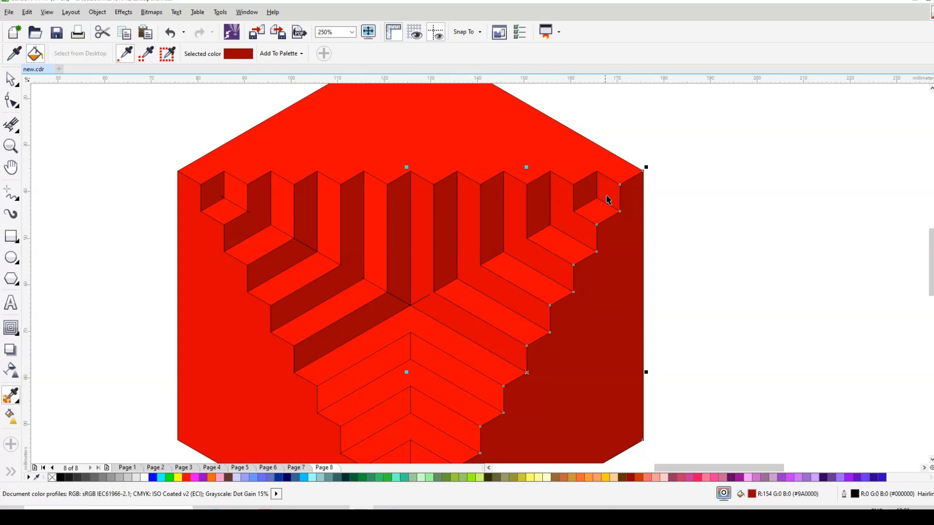
key(space)
click(608, 191)
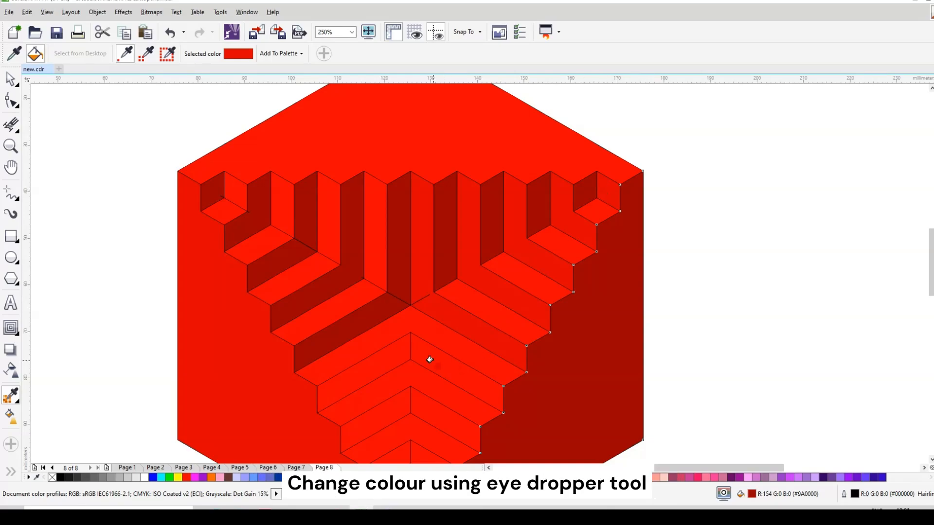
scroll(438, 277, down, 2)
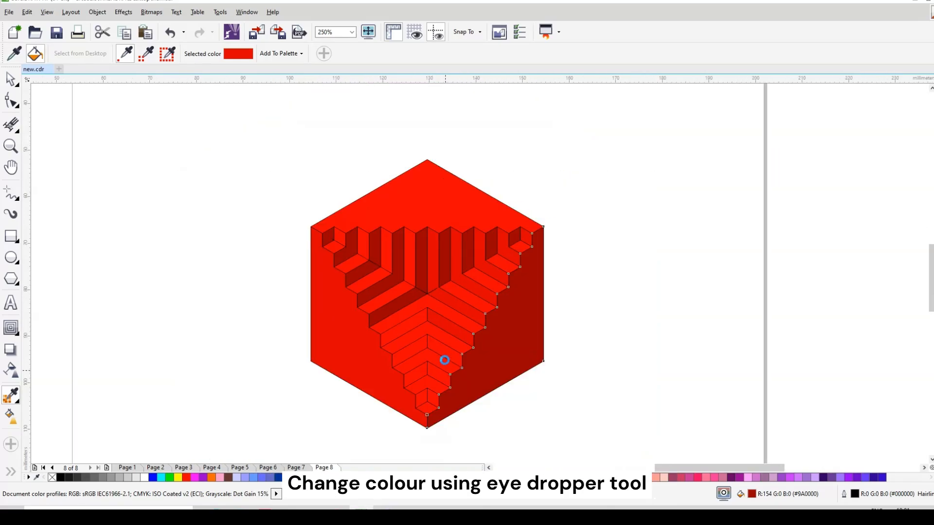
scroll(444, 360, up, 2)
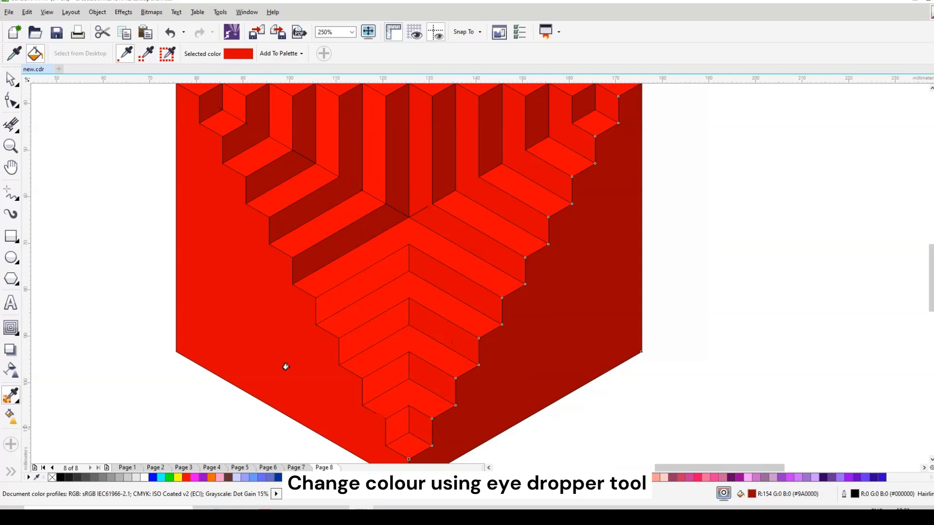
Sample the dark red from the upper-left strips and apply it to the left halves of the alternate lower strips, down to the smallest diamond
key(space)
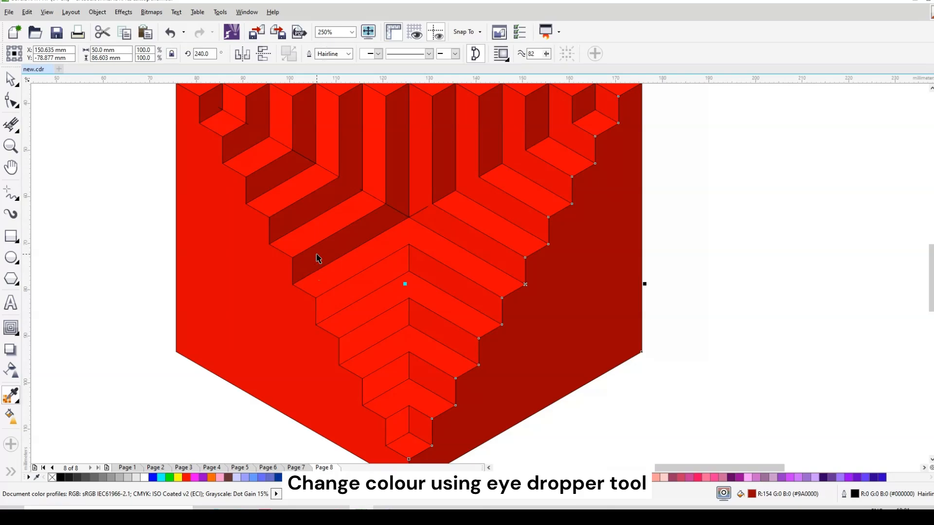
key(space)
click(319, 251)
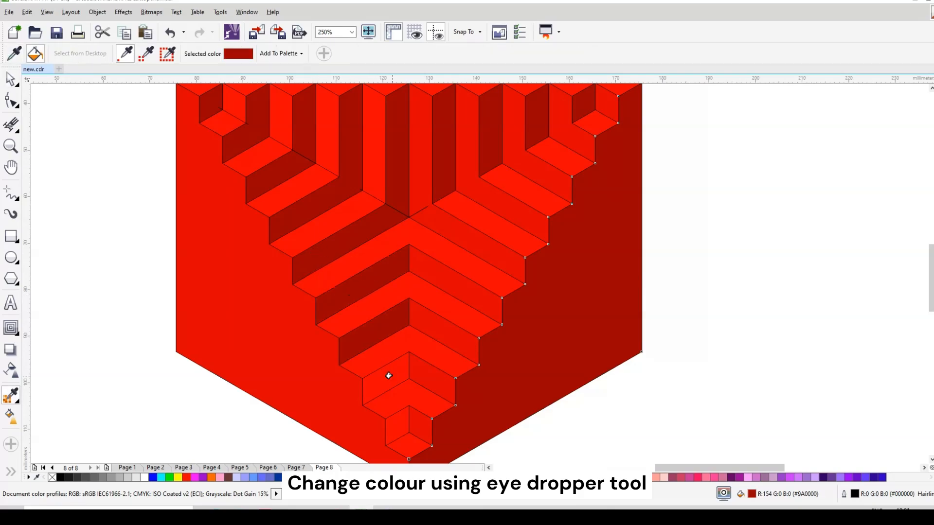
click(401, 428)
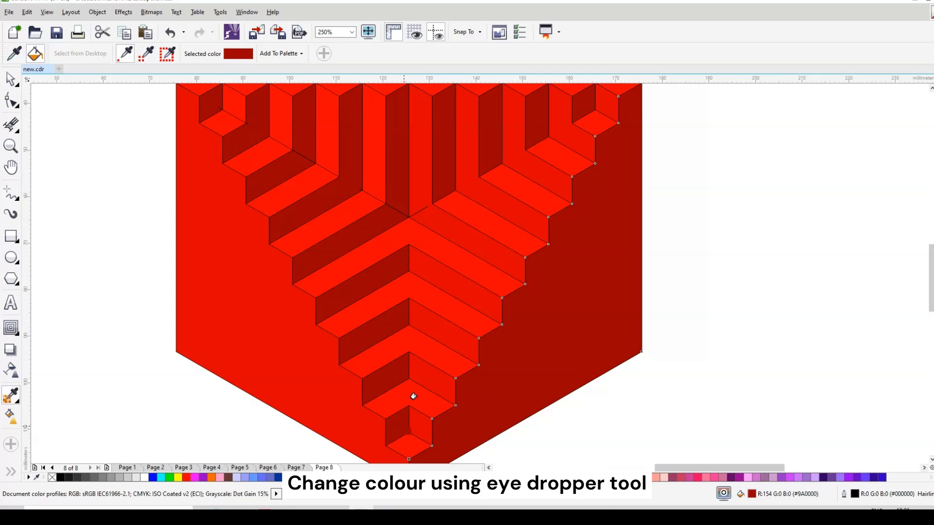
Sample the slightly darker red from the small upper-right cube's right side and apply it to the remaining vertical strips in the upper-left group
scroll(435, 311, down, 1)
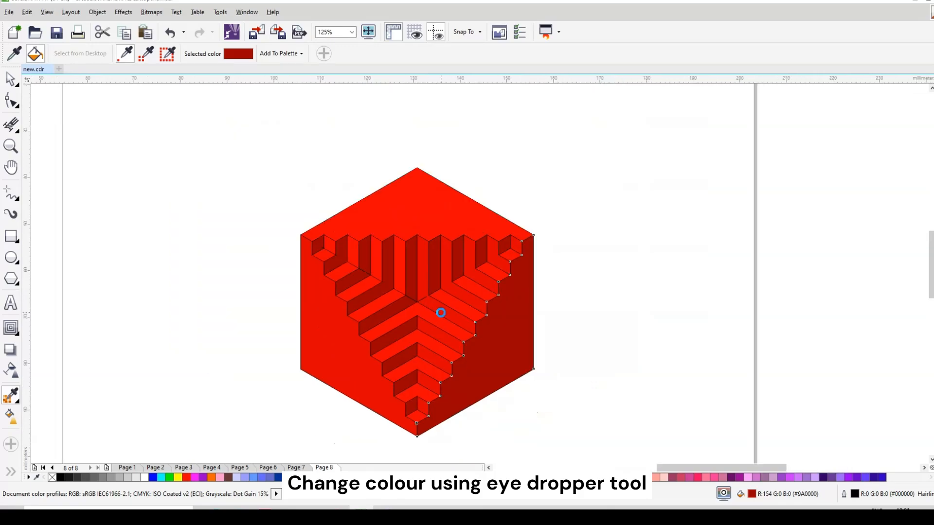
scroll(439, 313, up, 1)
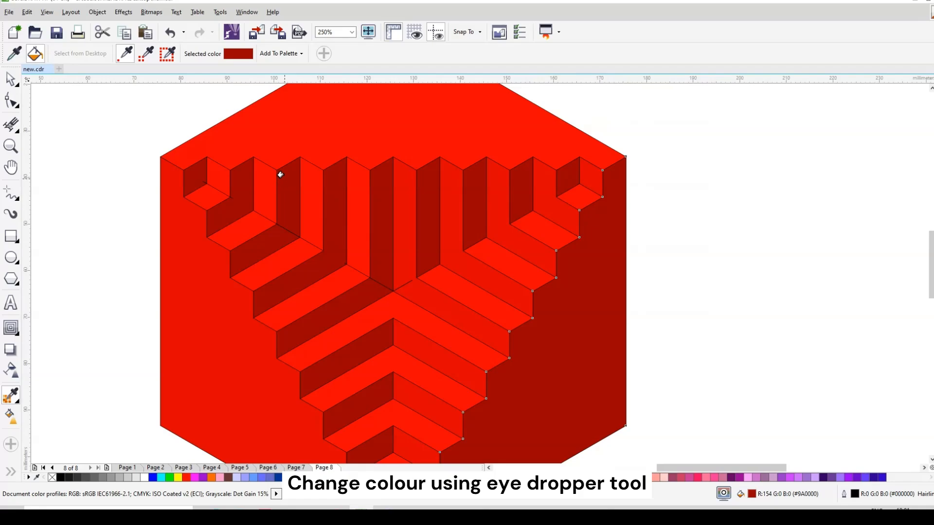
shift+click(588, 176)
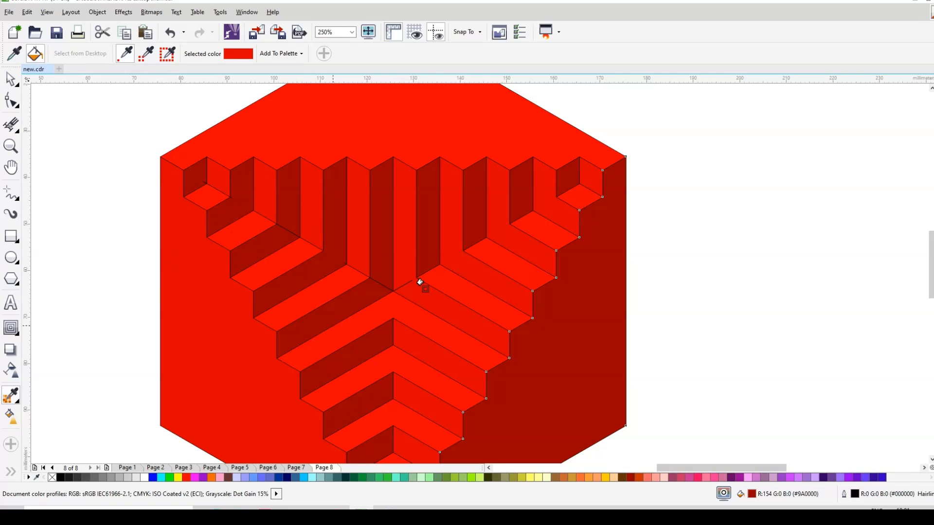
Select all parts of the cube design and remove their outlines
scroll(404, 226, down, 2)
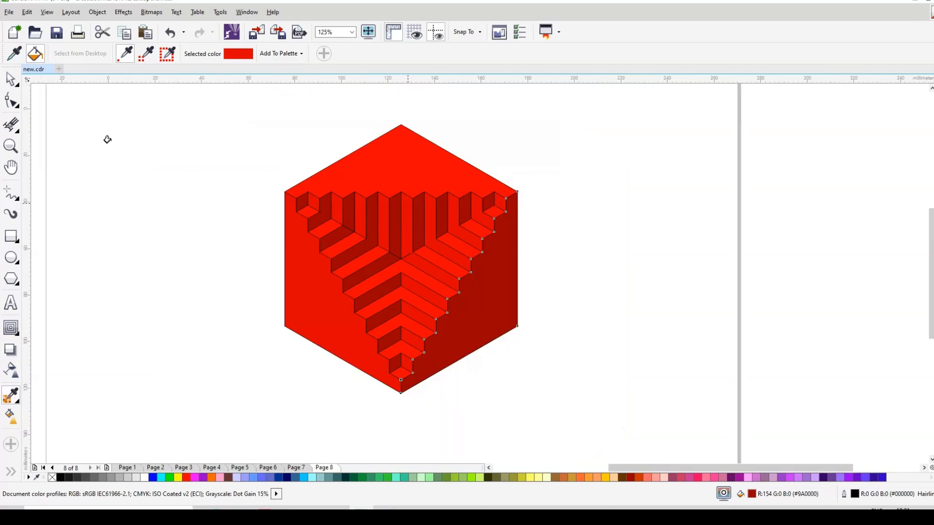
click(12, 83)
drag(218, 120, 548, 424)
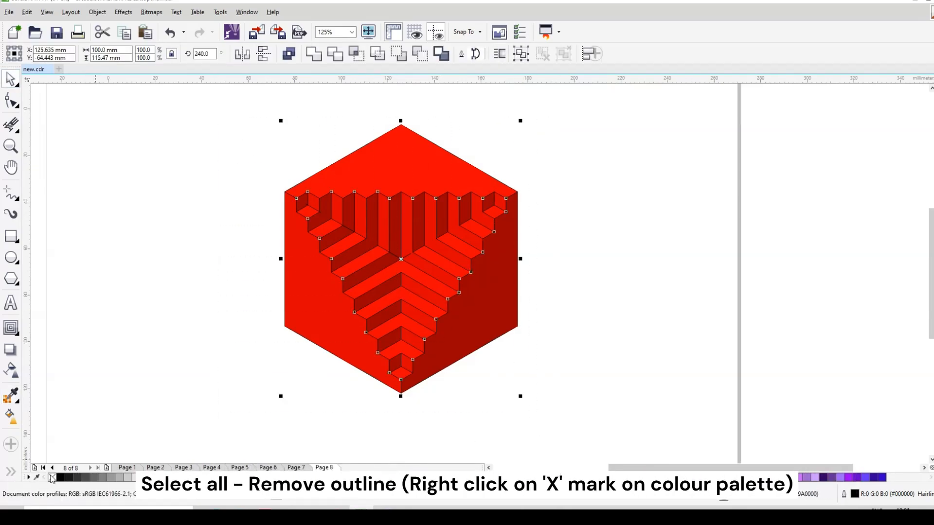